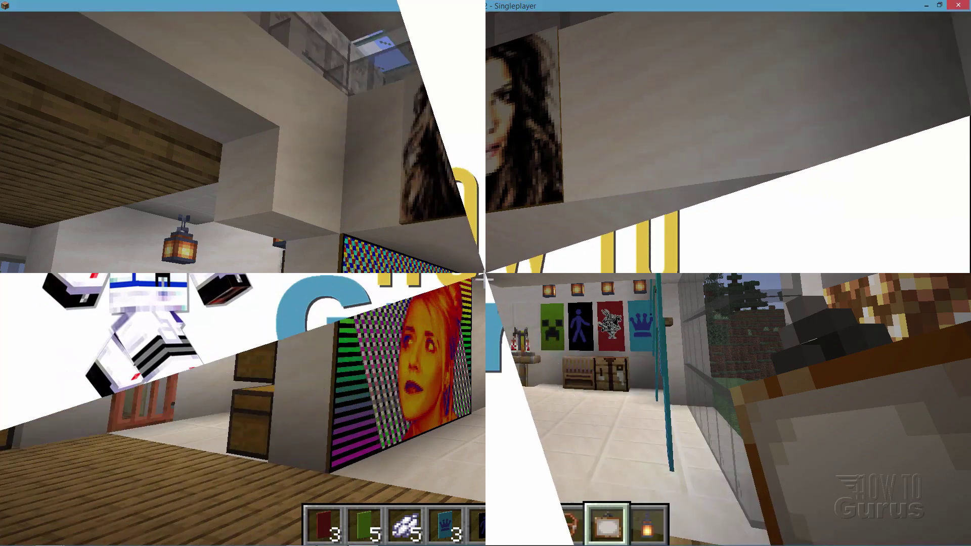
- Walk through the house in-game toward the colourful pop-art painting
{"action": "key", "text": "a"}
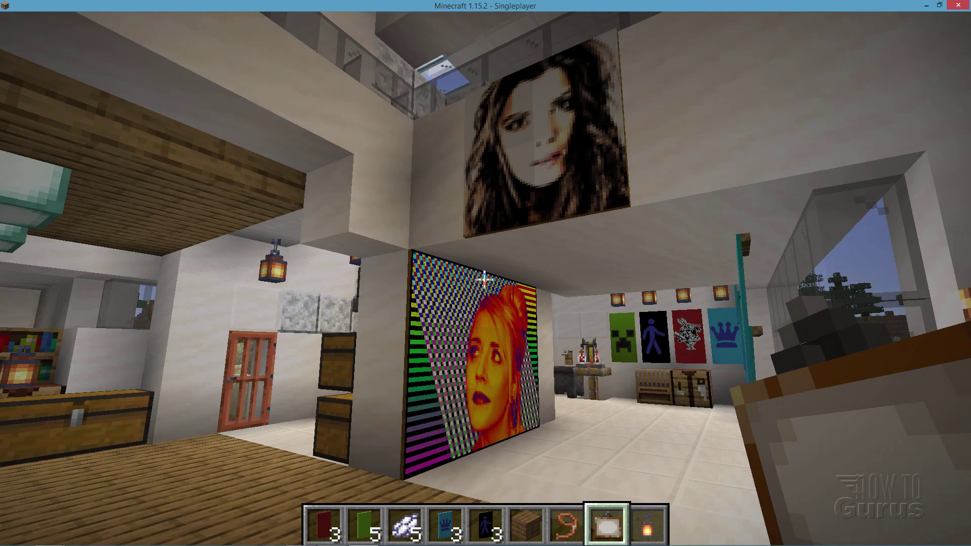
{"action": "key", "text": "w"}
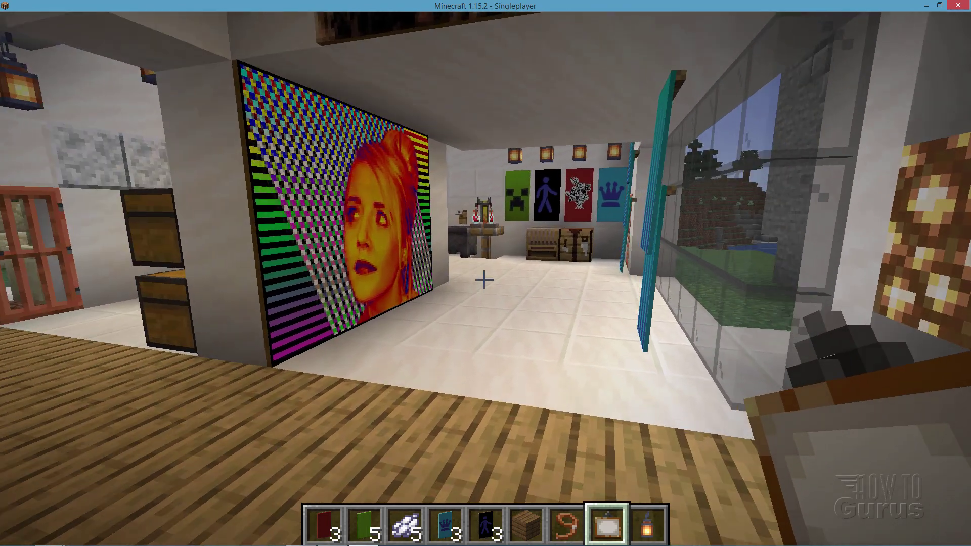
{"action": "key", "text": "w"}
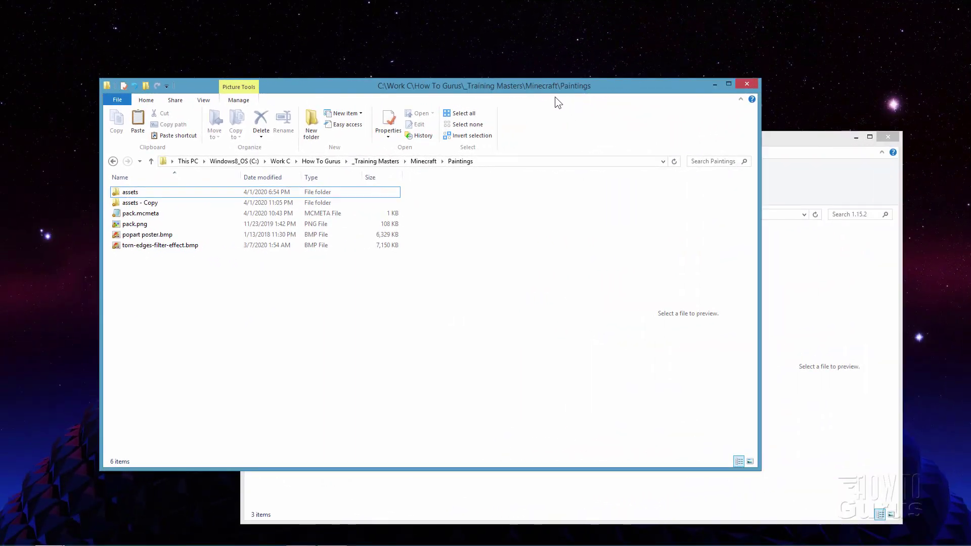
- Reposition the Paintings folder window and preview torn-edges-filter-effect.bmp, popart poster.bmp and pack.png
{"action": "left_click_drag", "start_coordinate": [536, 86], "coordinate": [531, 86]}
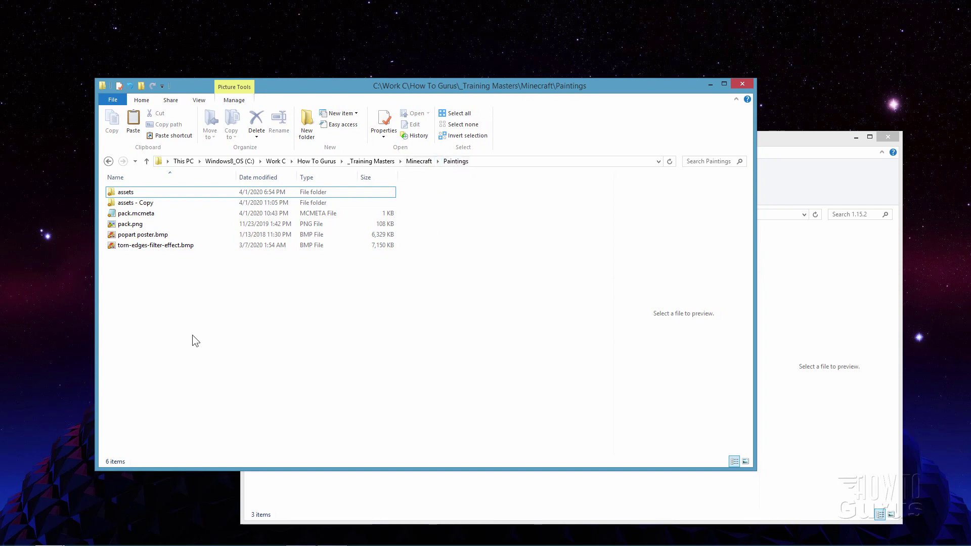
{"action": "left_click", "coordinate": [132, 248]}
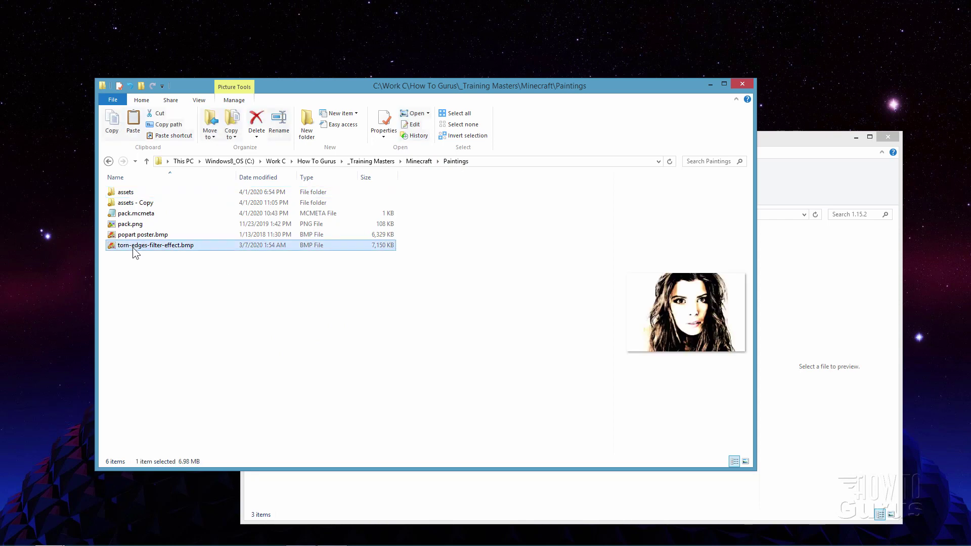
{"action": "left_click", "coordinate": [137, 238]}
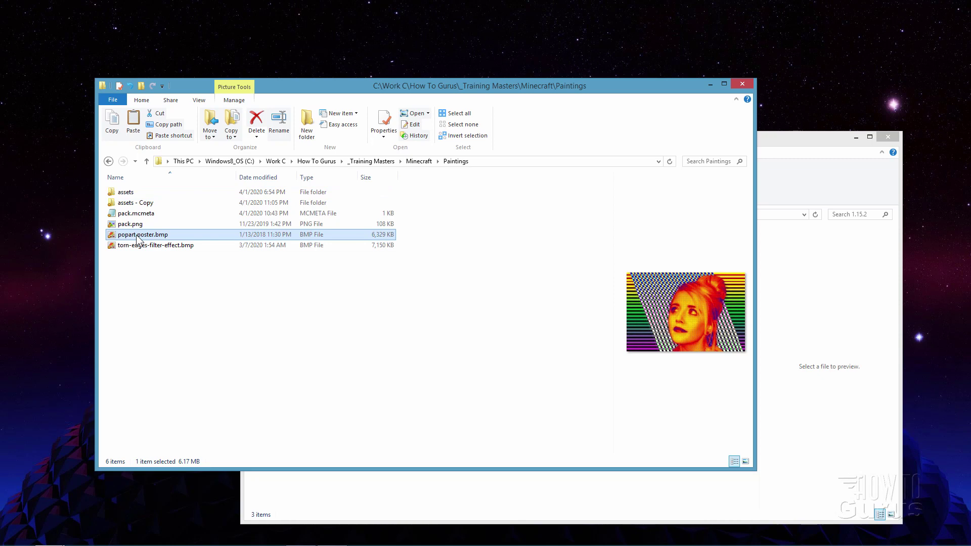
{"action": "left_click", "coordinate": [126, 227]}
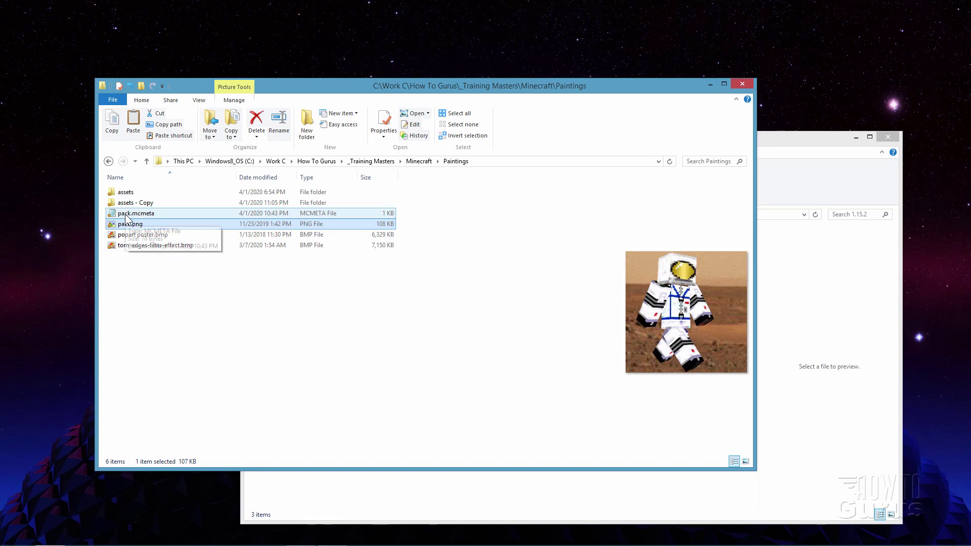
- Open pack.mcmeta to review pack_format 5 and the Paintings description, then close it unchanged
{"action": "left_click", "coordinate": [132, 215]}
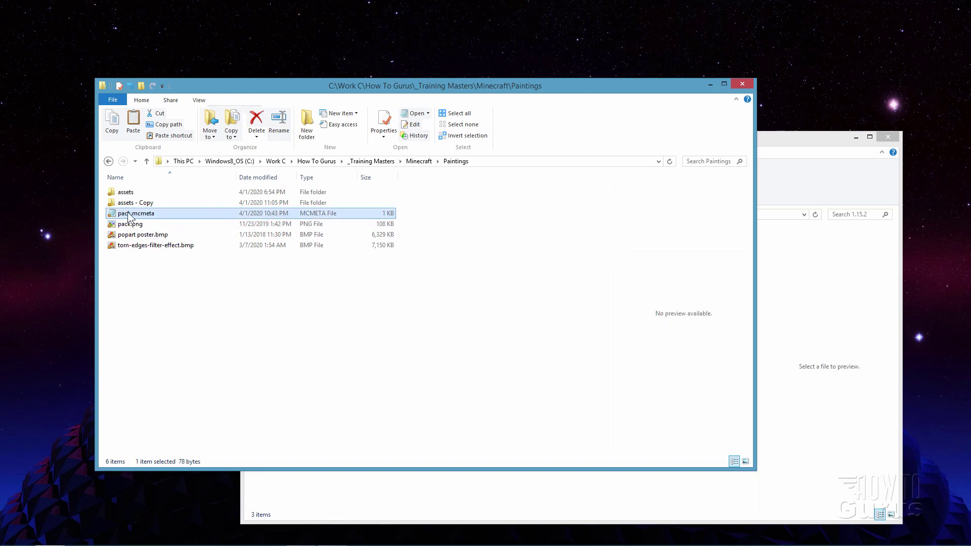
{"action": "double_click", "coordinate": [130, 216]}
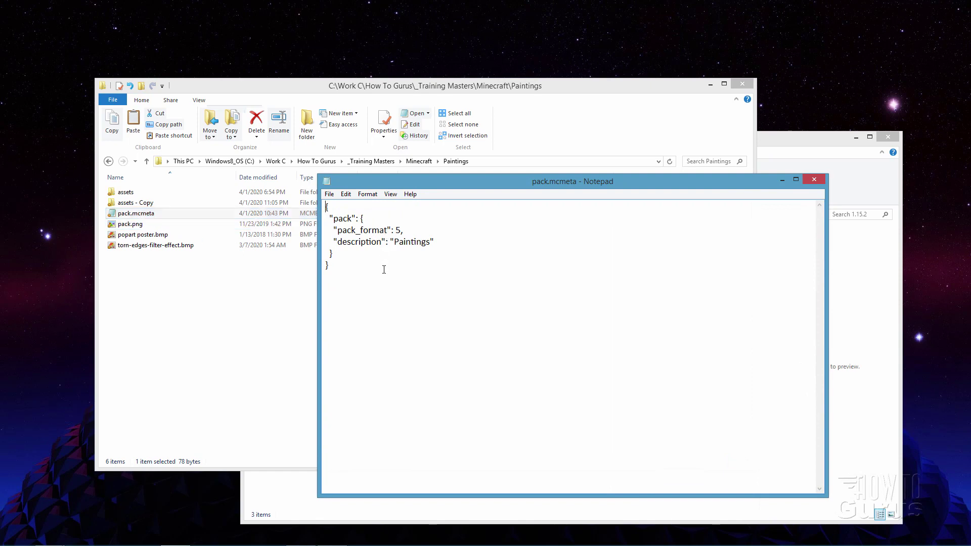
{"action": "double_click", "coordinate": [387, 232]}
{"action": "left_click", "coordinate": [392, 231]}
{"action": "double_click", "coordinate": [399, 231]}
{"action": "left_click", "coordinate": [400, 231]}
{"action": "left_click_drag", "start_coordinate": [431, 244], "coordinate": [398, 246]}
{"action": "left_click", "coordinate": [411, 248]}
{"action": "left_click", "coordinate": [814, 181]}
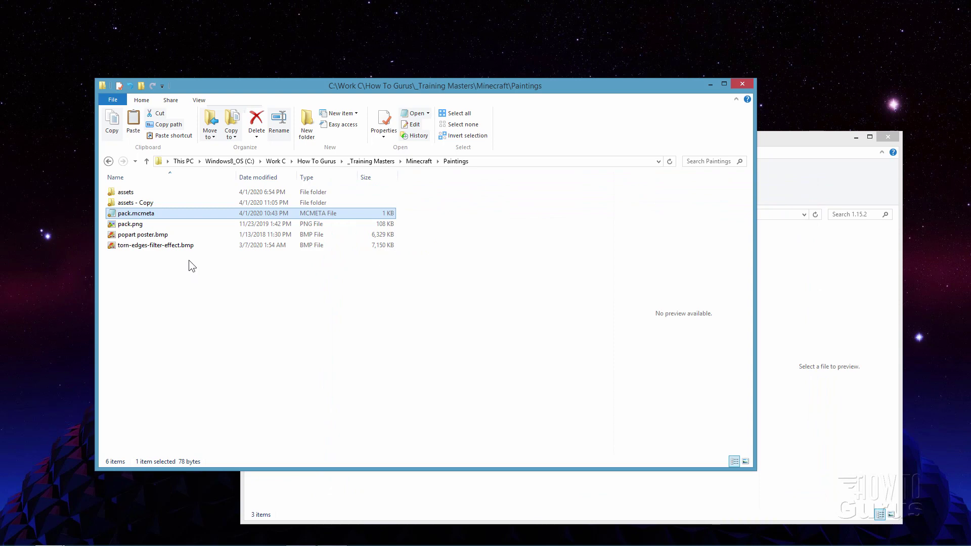
- Open the pack's empty assets\minecraft\textures folder and bring the 1.15.2 window forward
{"action": "left_click", "coordinate": [129, 193]}
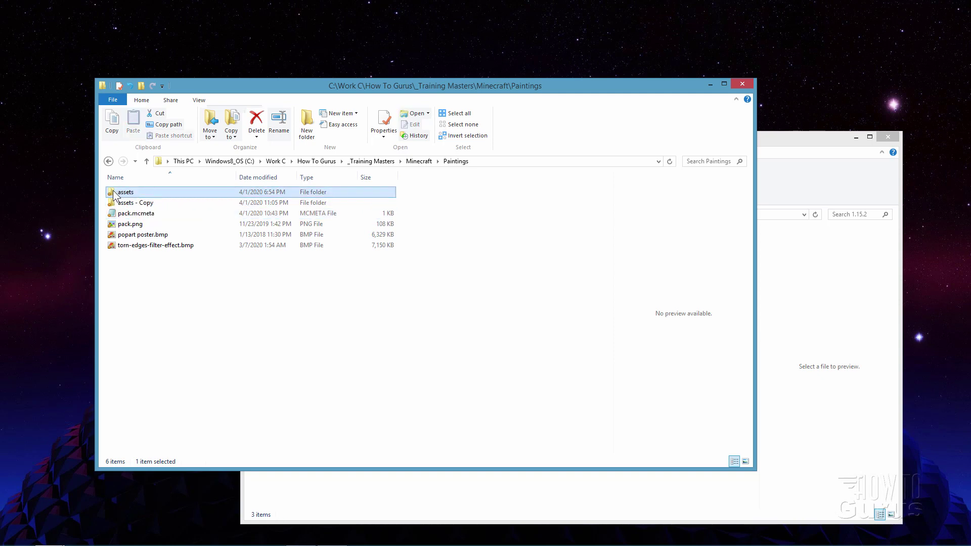
{"action": "double_click", "coordinate": [115, 194]}
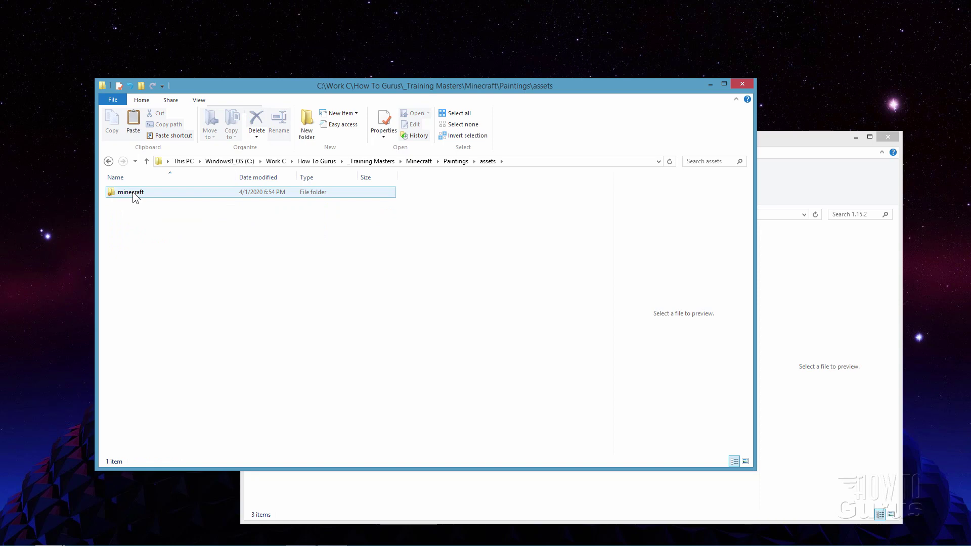
{"action": "double_click", "coordinate": [115, 192]}
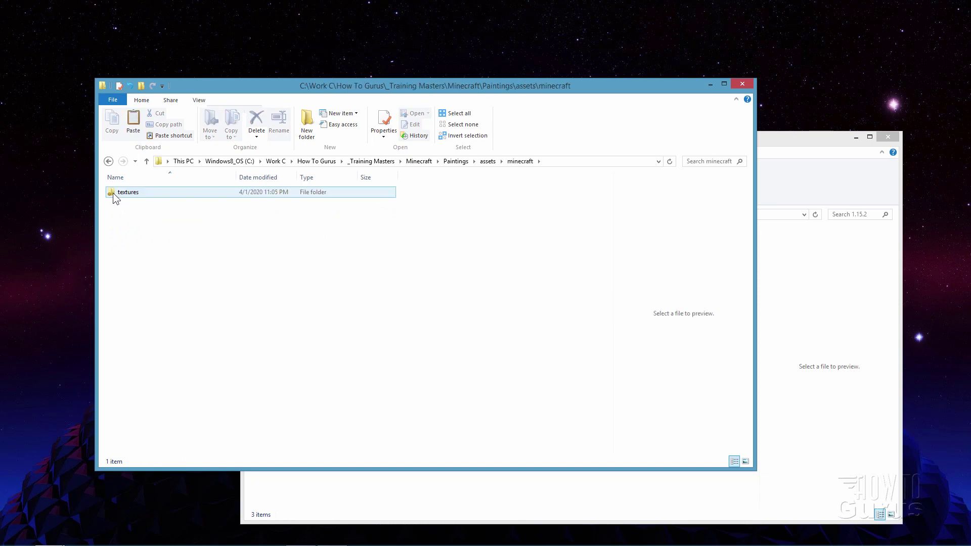
{"action": "double_click", "coordinate": [115, 191]}
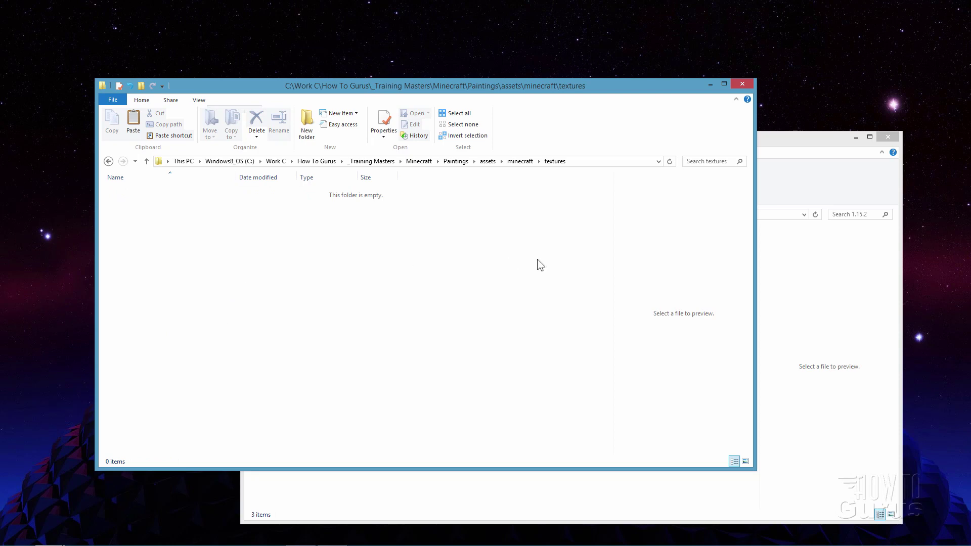
{"action": "key", "text": "alt+Tab"}
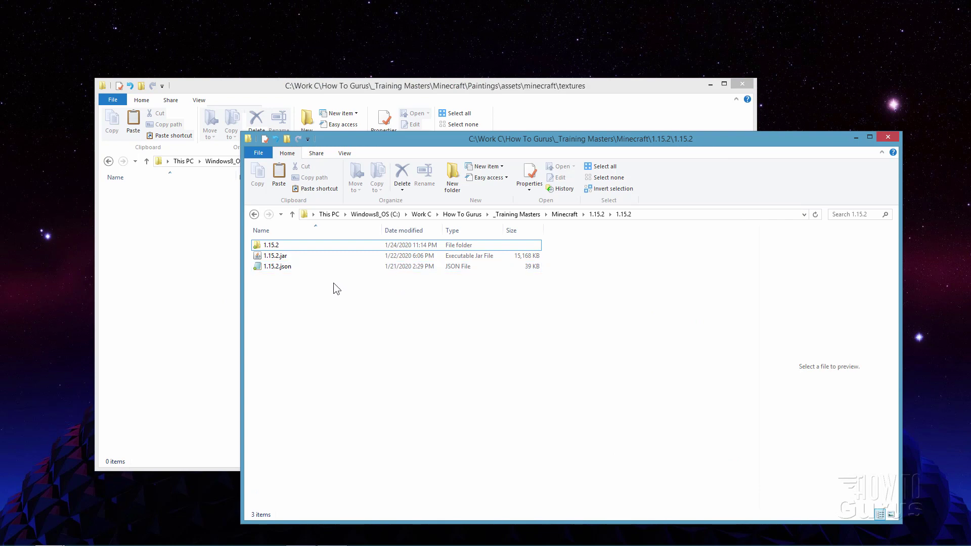
- Navigate into the extracted 1.15.2\assets\minecraft\textures game folder
{"action": "left_click", "coordinate": [282, 261]}
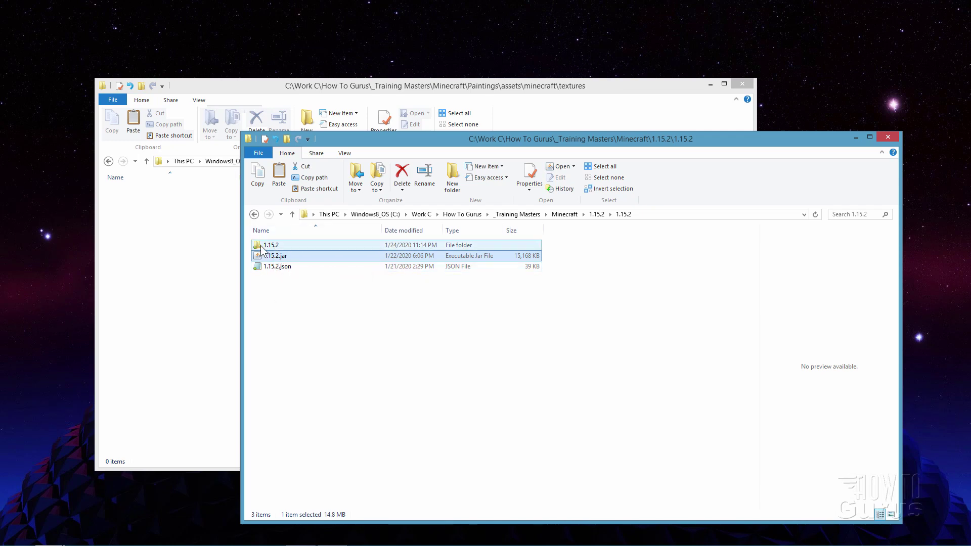
{"action": "double_click", "coordinate": [261, 246]}
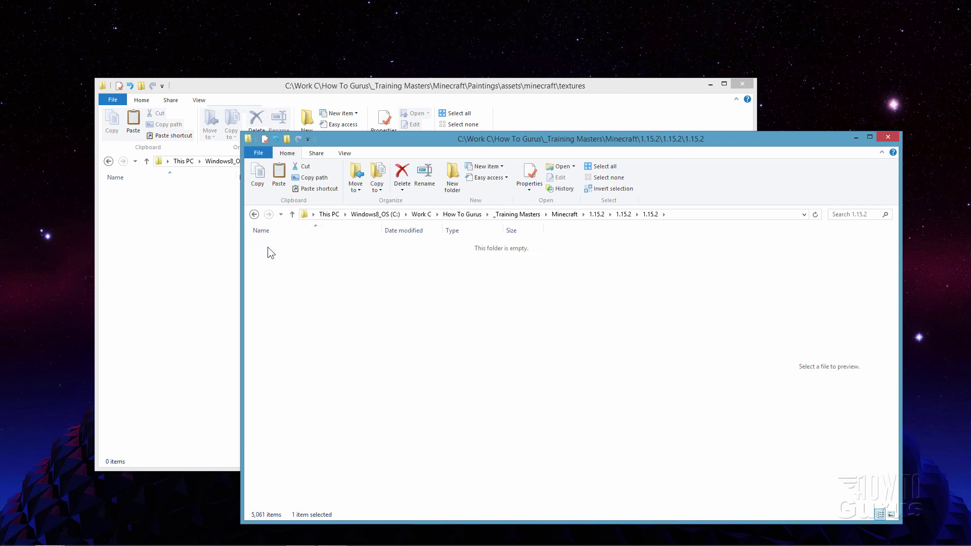
{"action": "double_click", "coordinate": [268, 247]}
{"action": "double_click", "coordinate": [269, 247]}
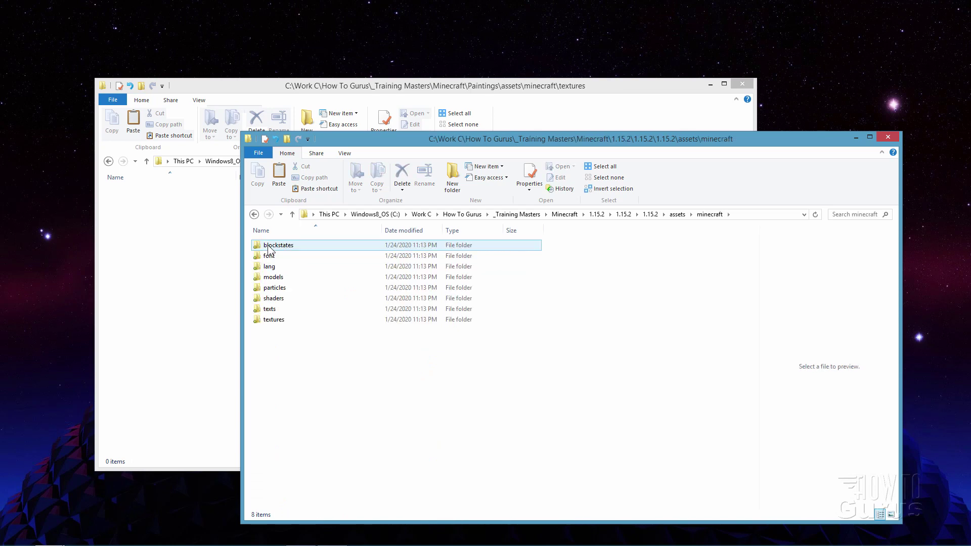
{"action": "double_click", "coordinate": [265, 321]}
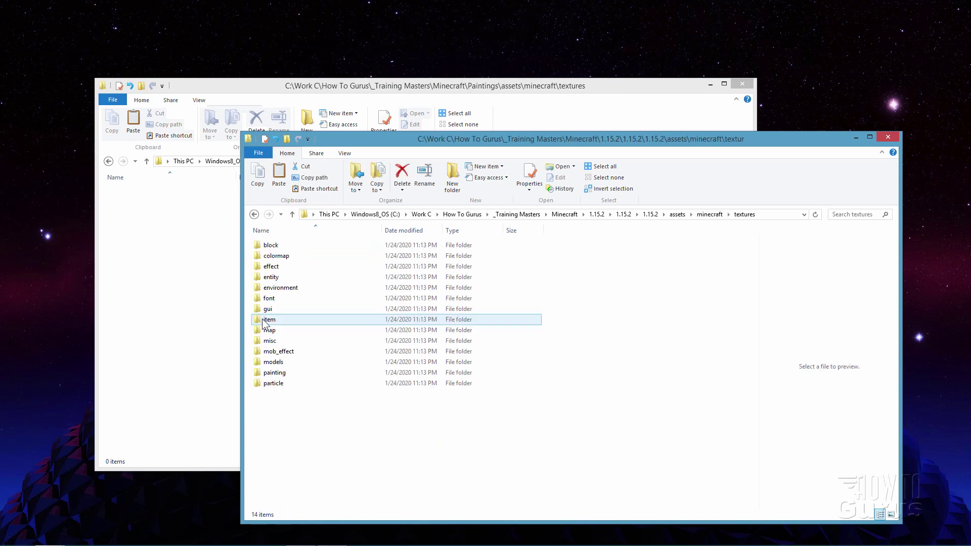
- Copy the vanilla painting folder and paste it into the pack's textures folder
{"action": "left_click", "coordinate": [281, 375]}
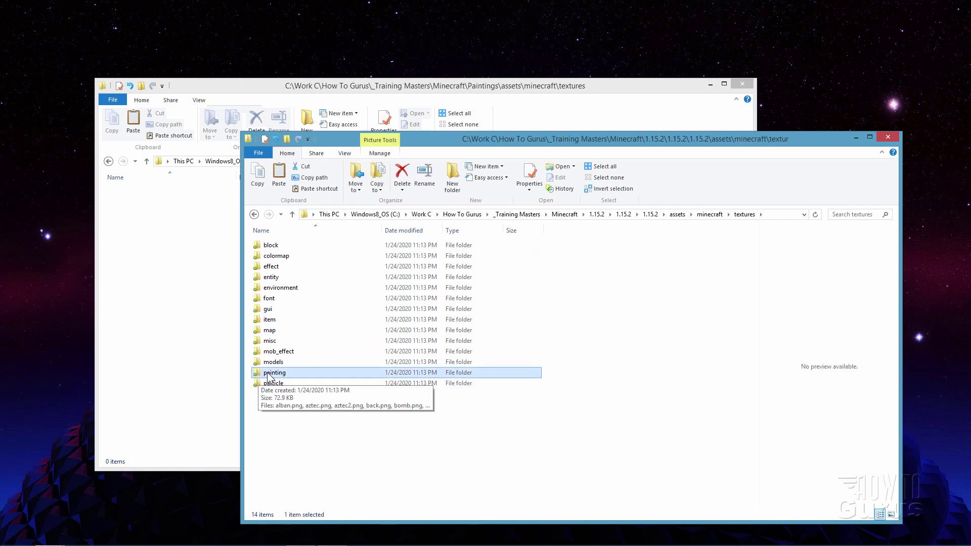
{"action": "right_click", "coordinate": [267, 375]}
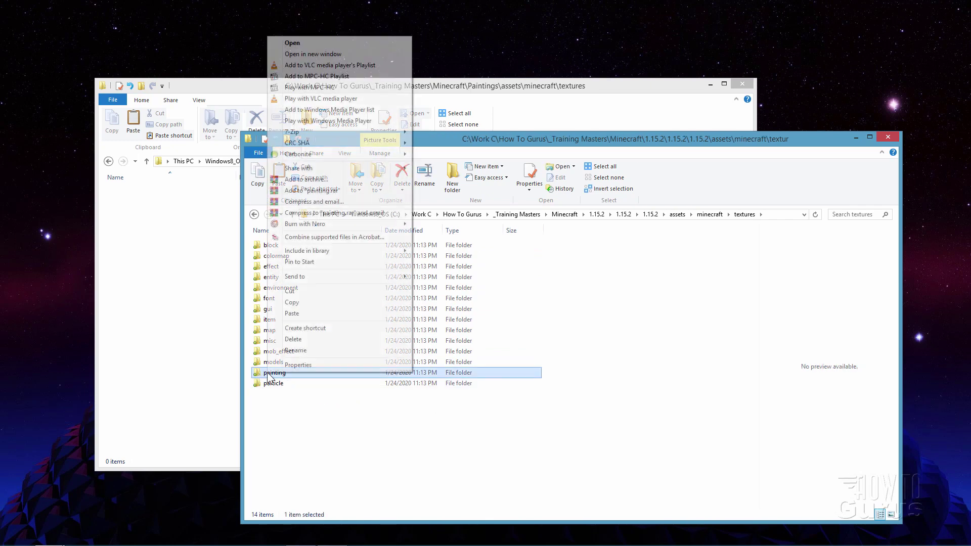
{"action": "left_click", "coordinate": [296, 302]}
{"action": "left_click", "coordinate": [204, 205]}
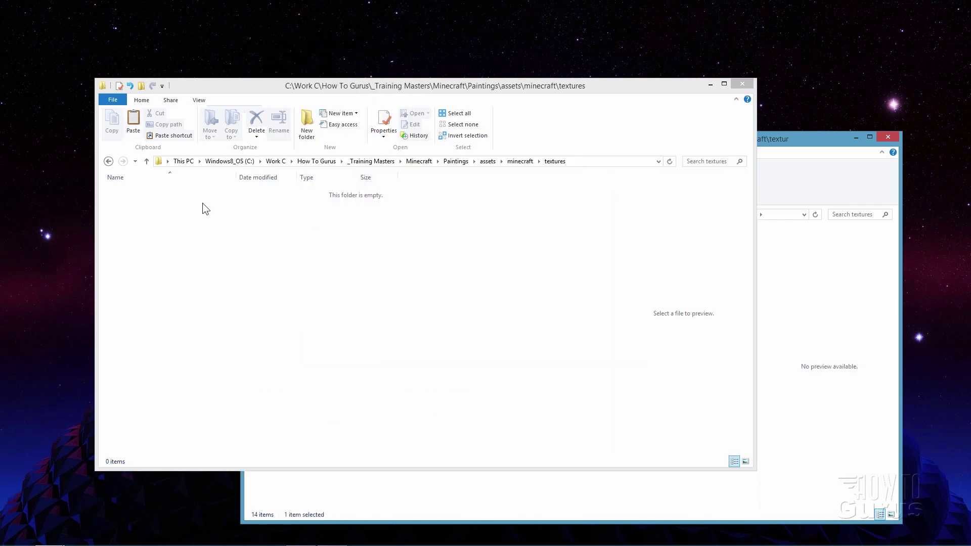
{"action": "right_click", "coordinate": [209, 238]}
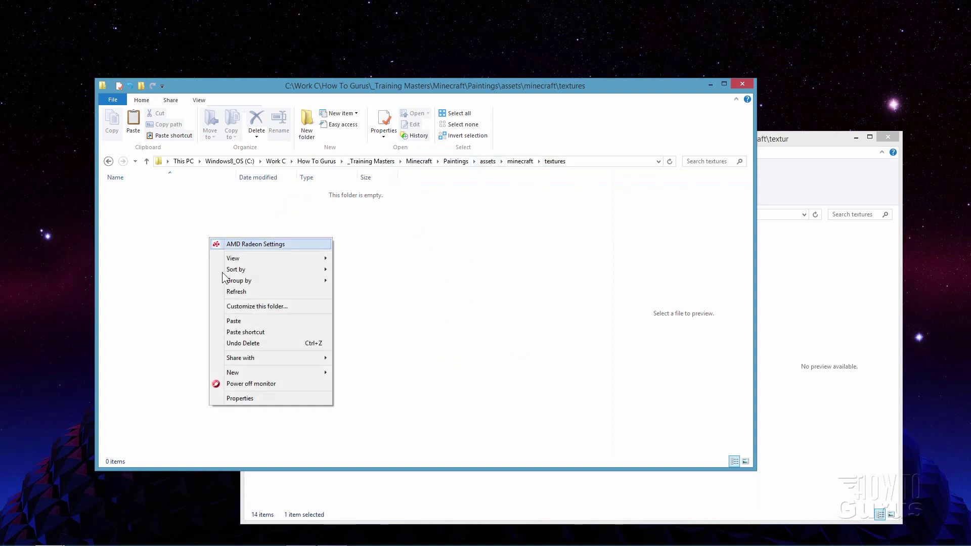
{"action": "left_click", "coordinate": [238, 321]}
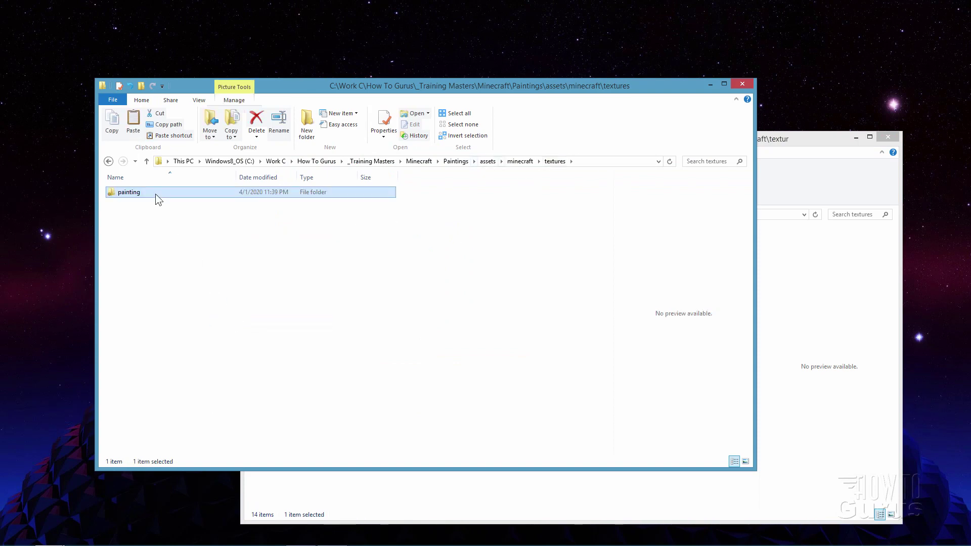
{"action": "double_click", "coordinate": [115, 194]}
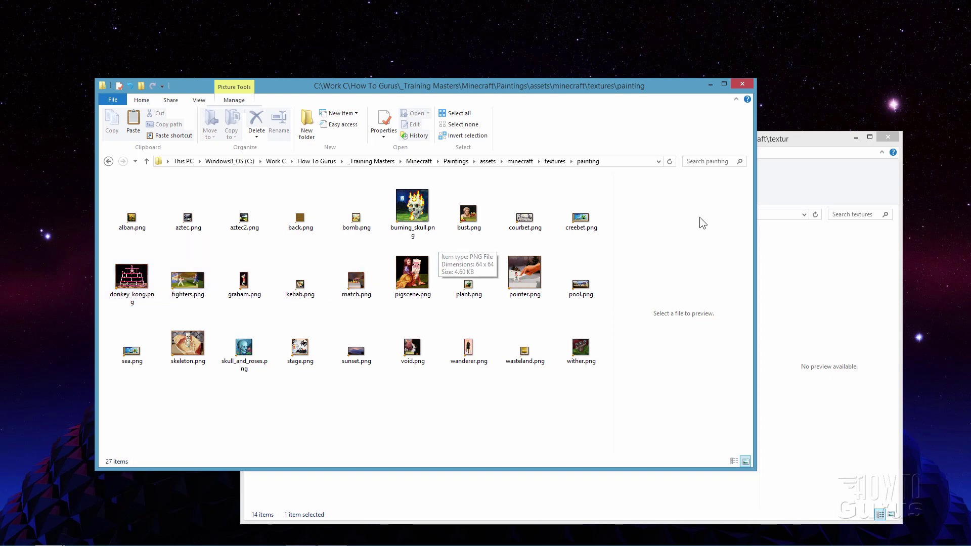
- Close the game-files textures window and reposition the pack's painting folder window
{"action": "left_click", "coordinate": [779, 222]}
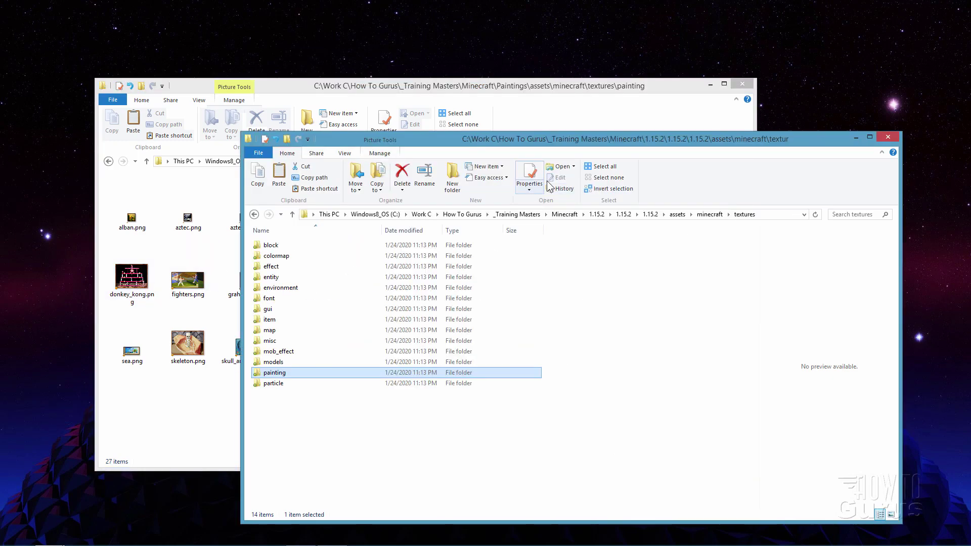
{"action": "left_click", "coordinate": [887, 138]}
{"action": "left_click_drag", "start_coordinate": [554, 89], "coordinate": [578, 107]}
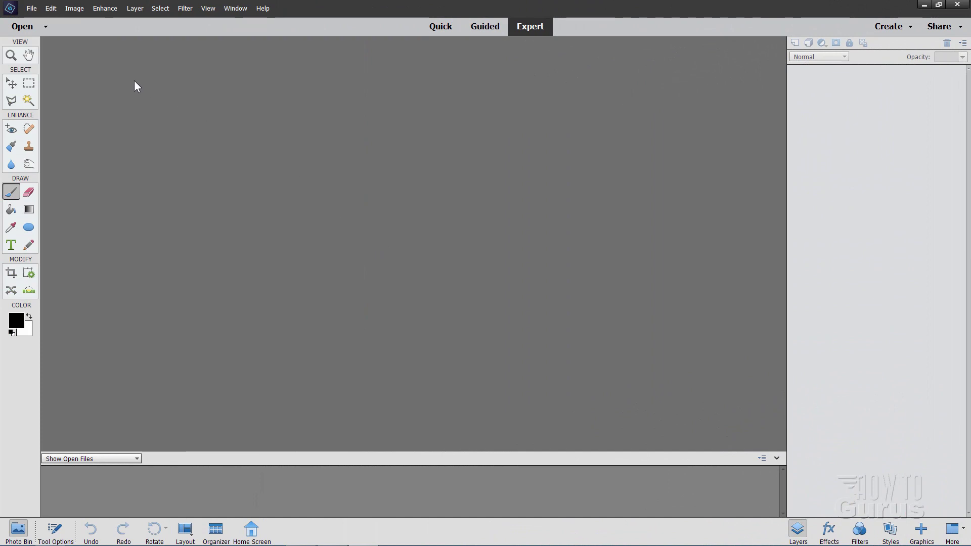
- Open bust.png and donkey_kong.png together in one File > Open selection
{"action": "left_click", "coordinate": [31, 10]}
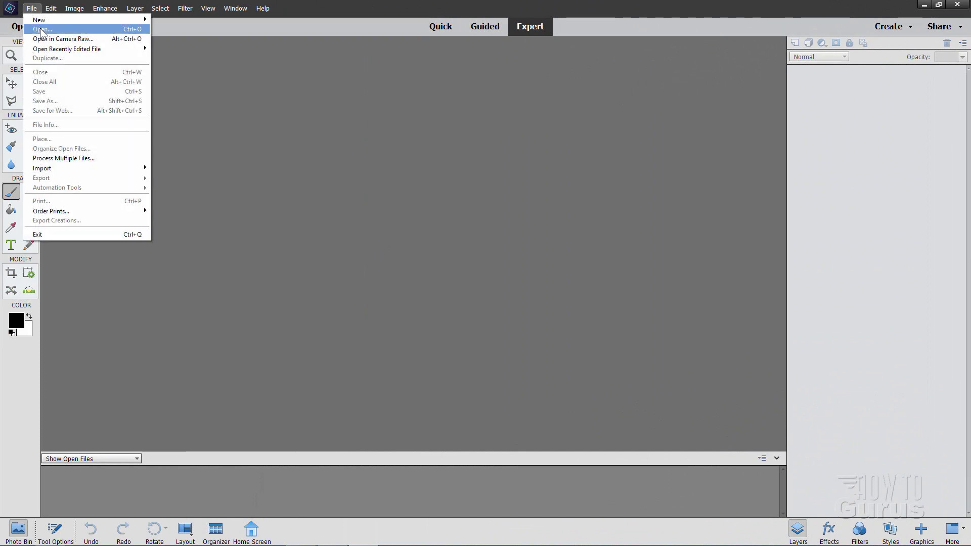
{"action": "left_click", "coordinate": [45, 28]}
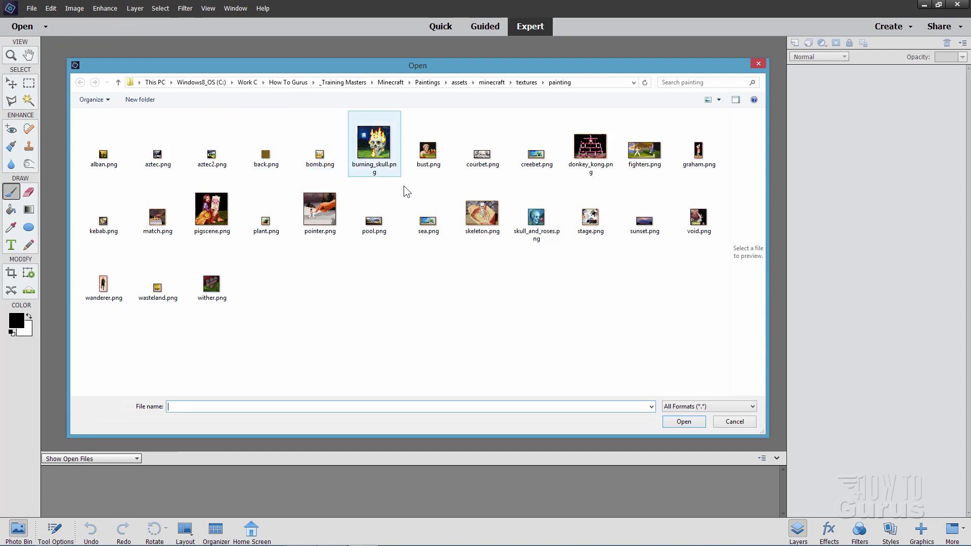
{"action": "left_click", "coordinate": [428, 169]}
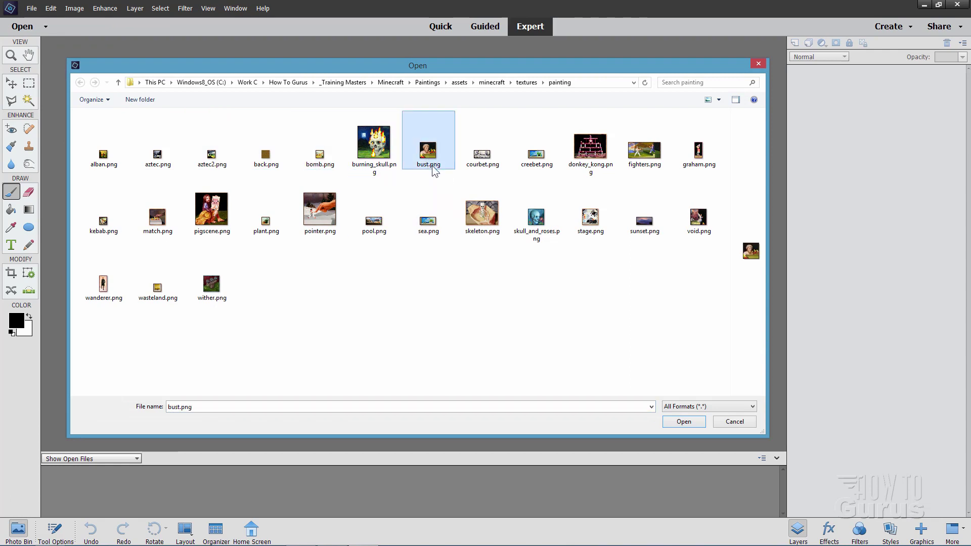
{"action": "left_click", "coordinate": [597, 159], "text": "ctrl"}
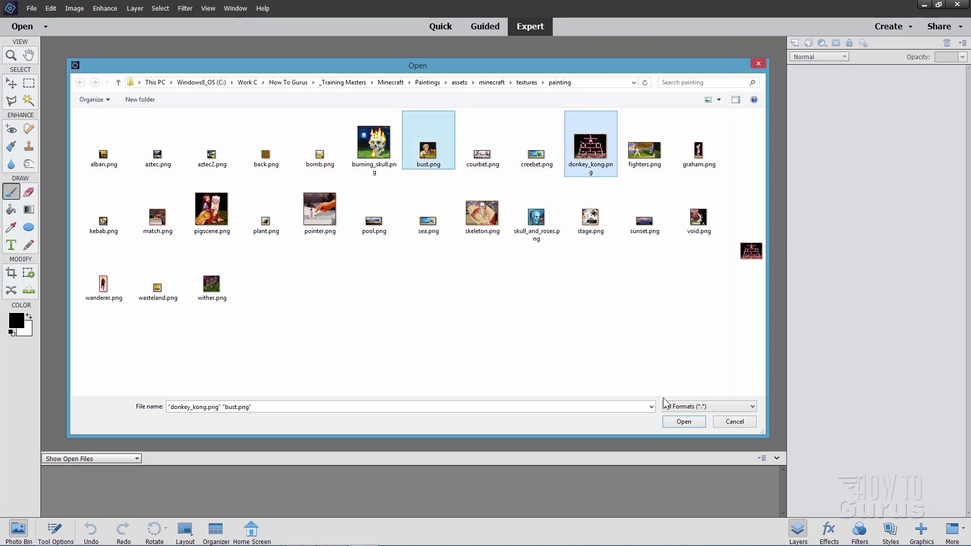
{"action": "left_click", "coordinate": [683, 422]}
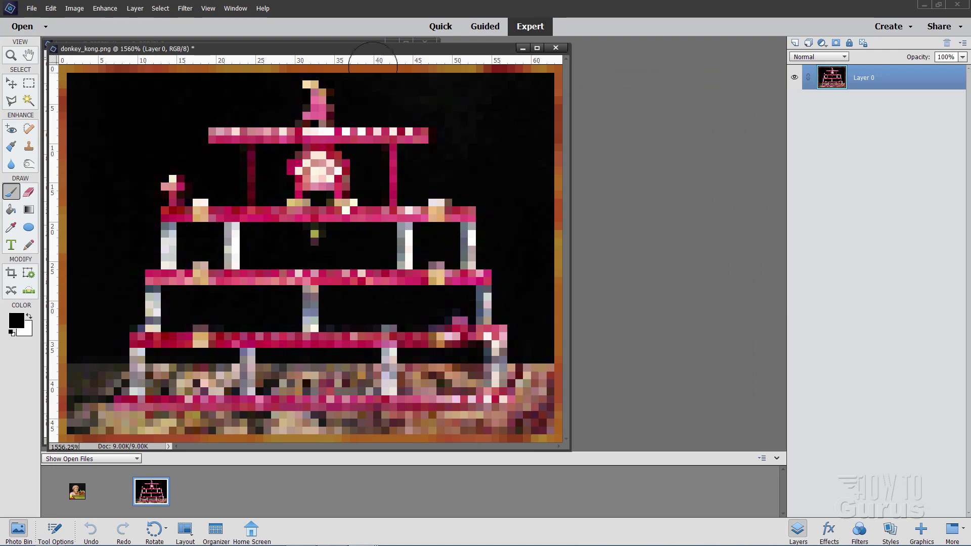
- Move the donkey_kong window aside to reveal bust.png and select the Move tool (V)
{"action": "mouse_move", "coordinate": [362, 50]}
{"action": "left_mouse_down"}
{"action": "mouse_move", "coordinate": [632, 97]}
{"action": "mouse_move", "coordinate": [705, 96]}
{"action": "left_mouse_up"}
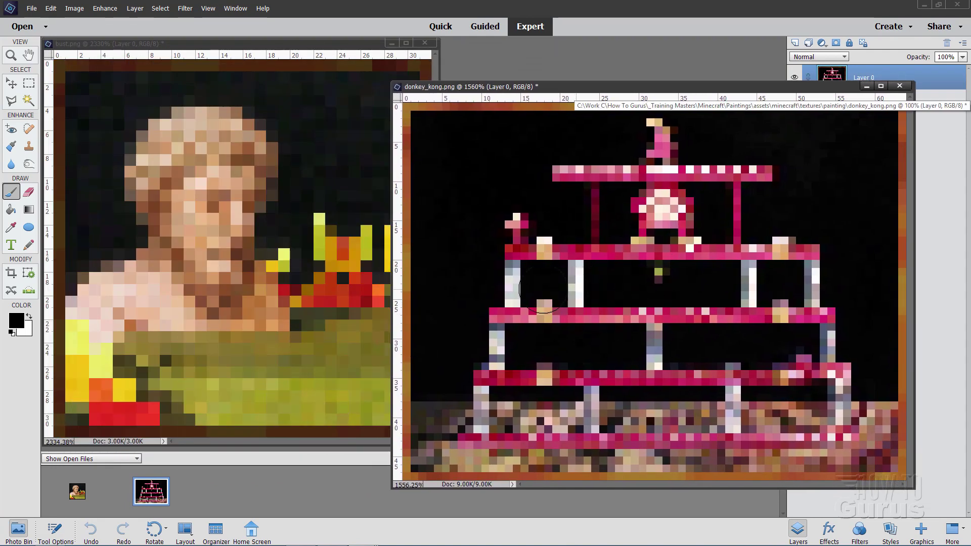
{"action": "key", "text": "v"}
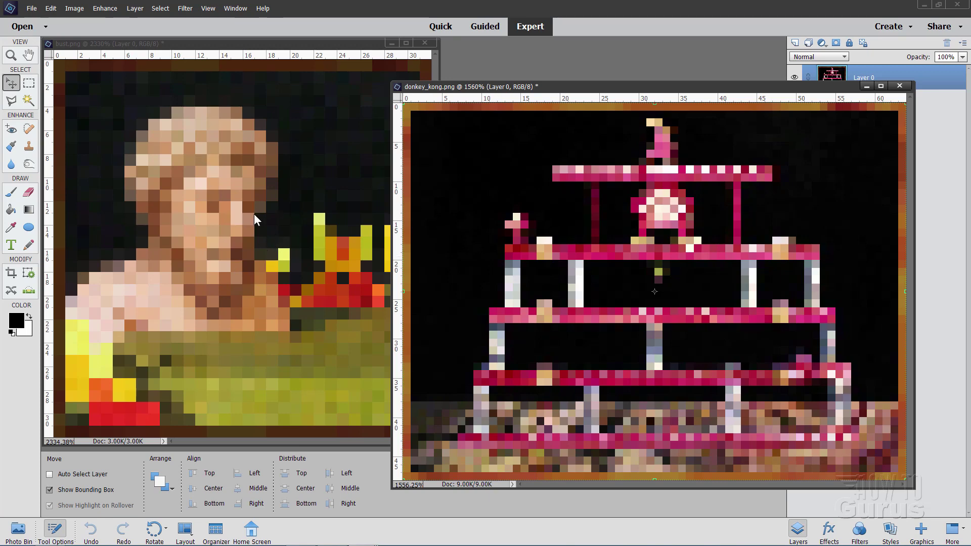
- Resize donkey_kong.png to 128 pixels wide, making it 128×96
{"action": "left_click_drag", "start_coordinate": [558, 91], "coordinate": [430, 87]}
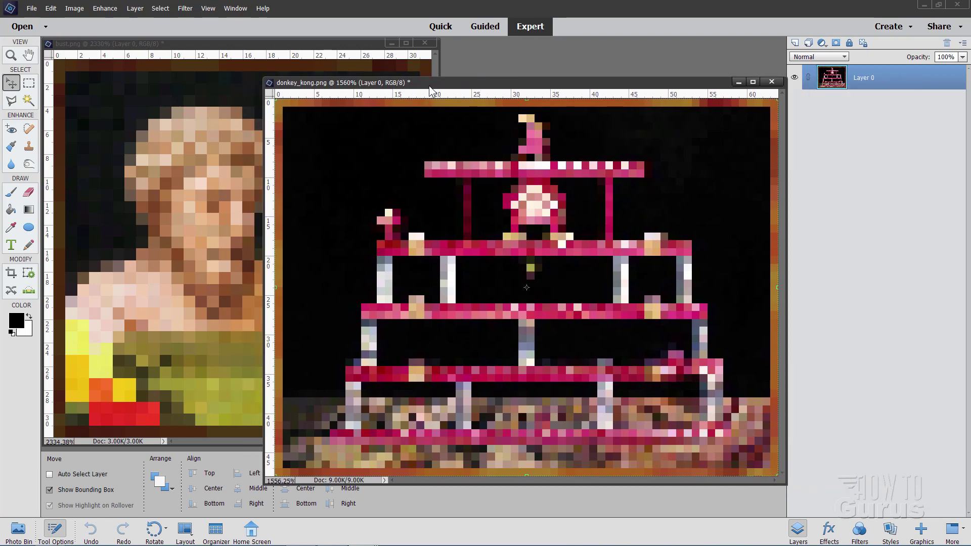
{"action": "left_click", "coordinate": [75, 8]}
{"action": "mouse_move", "coordinate": [87, 70]}
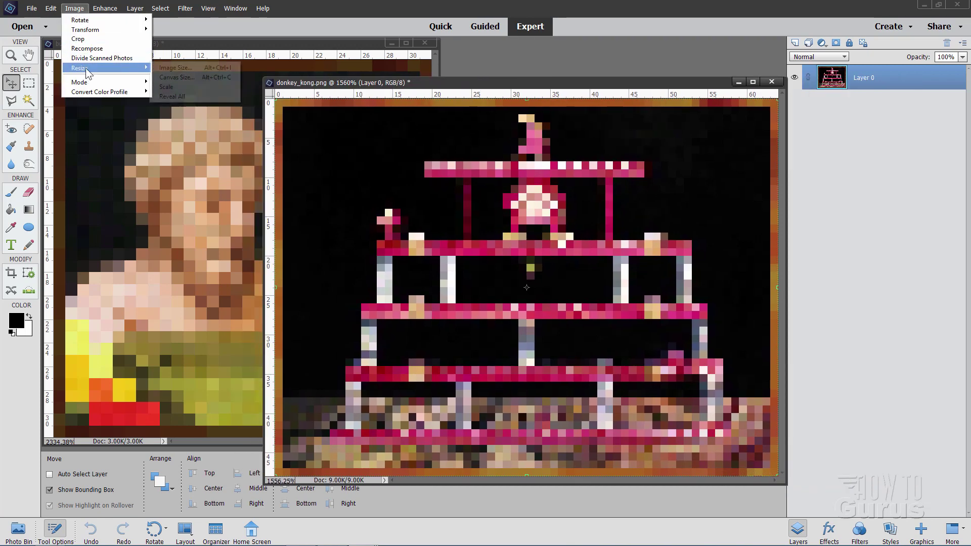
{"action": "left_click", "coordinate": [158, 69]}
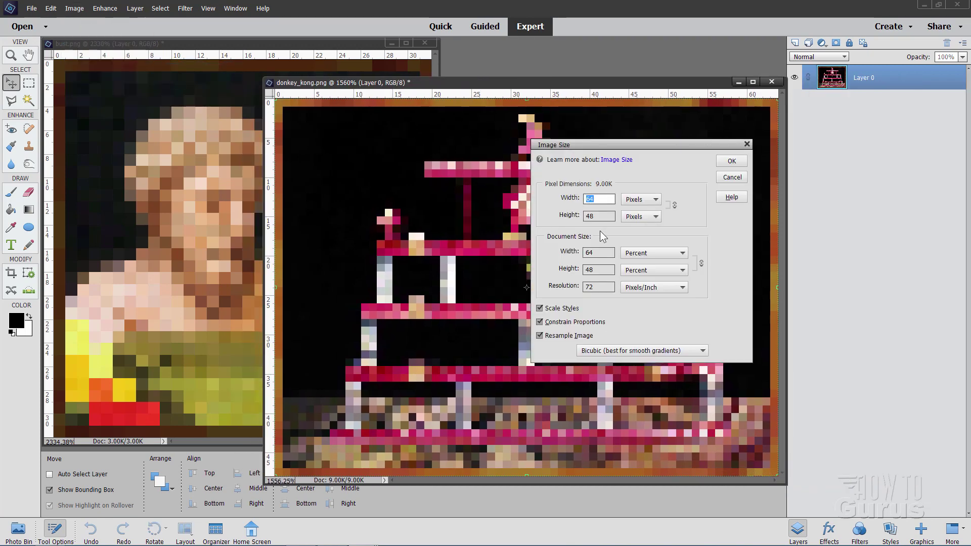
{"action": "left_click", "coordinate": [607, 201]}
{"action": "key", "text": "BackSpace"}
{"action": "key", "text": "BackSpace"}
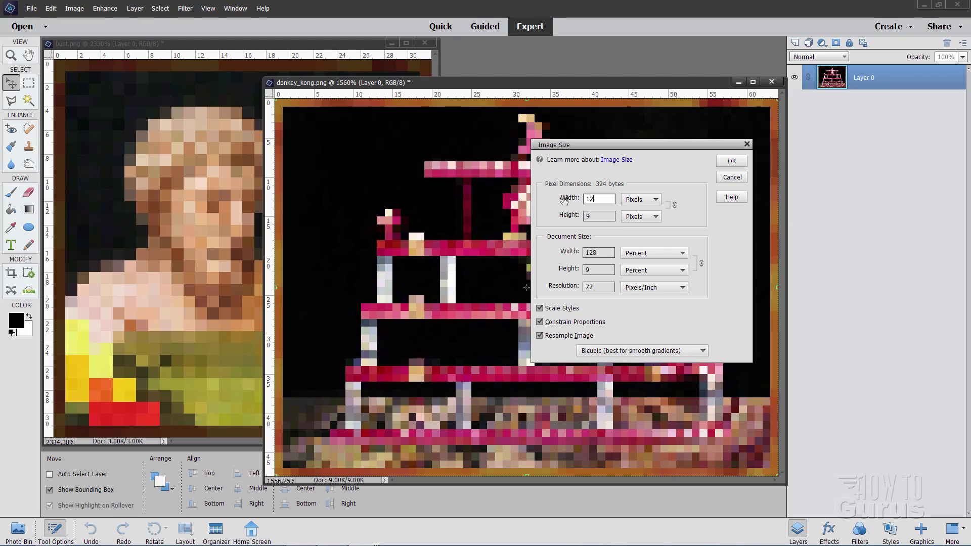
{"action": "type", "text": "128"}
{"action": "left_click", "coordinate": [733, 161]}
- Hide the donkey_kong window and resize bust.png from 32×32 to 64×64 pixels
{"action": "left_click_drag", "start_coordinate": [516, 44], "coordinate": [585, 65]}
{"action": "left_click", "coordinate": [795, 66]}
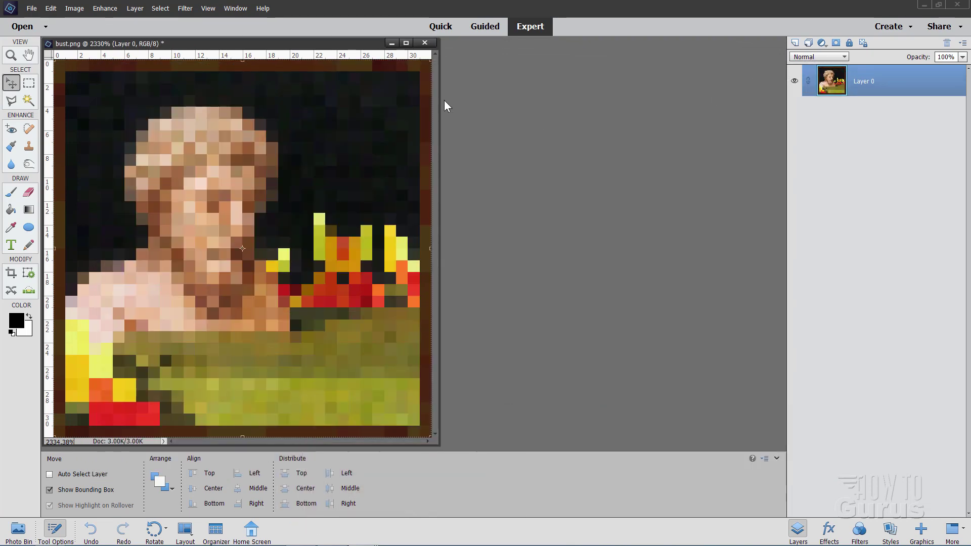
{"action": "left_click_drag", "start_coordinate": [344, 49], "coordinate": [476, 62]}
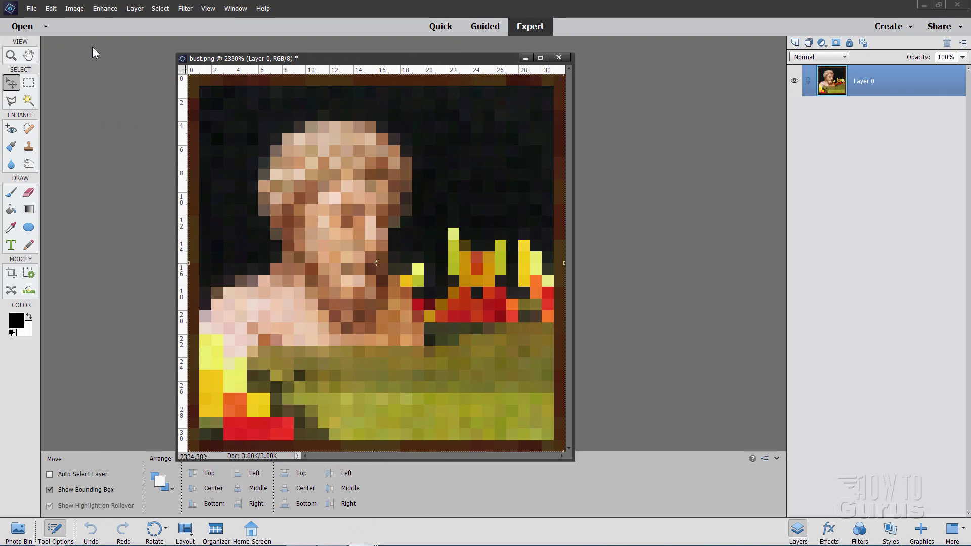
{"action": "left_click", "coordinate": [74, 9]}
{"action": "mouse_move", "coordinate": [81, 67]}
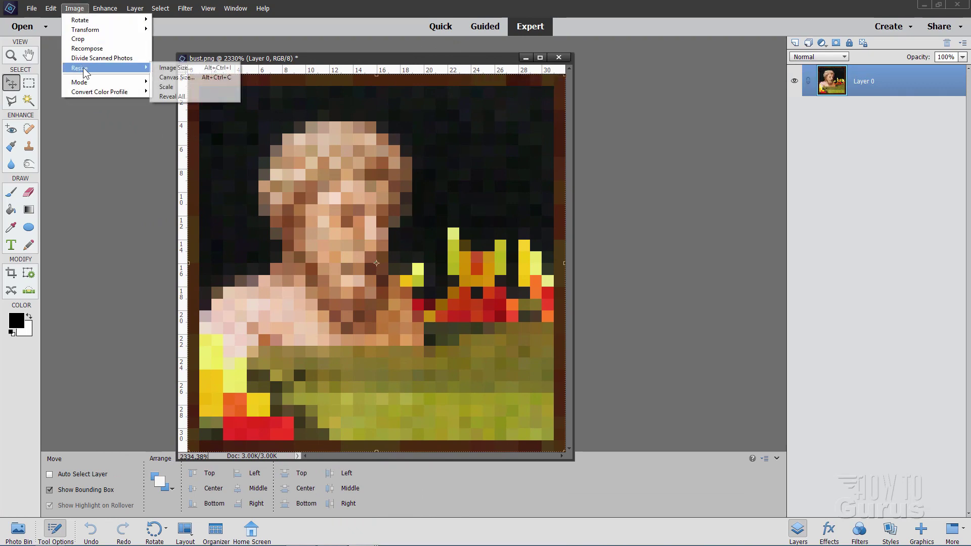
{"action": "left_click", "coordinate": [159, 69]}
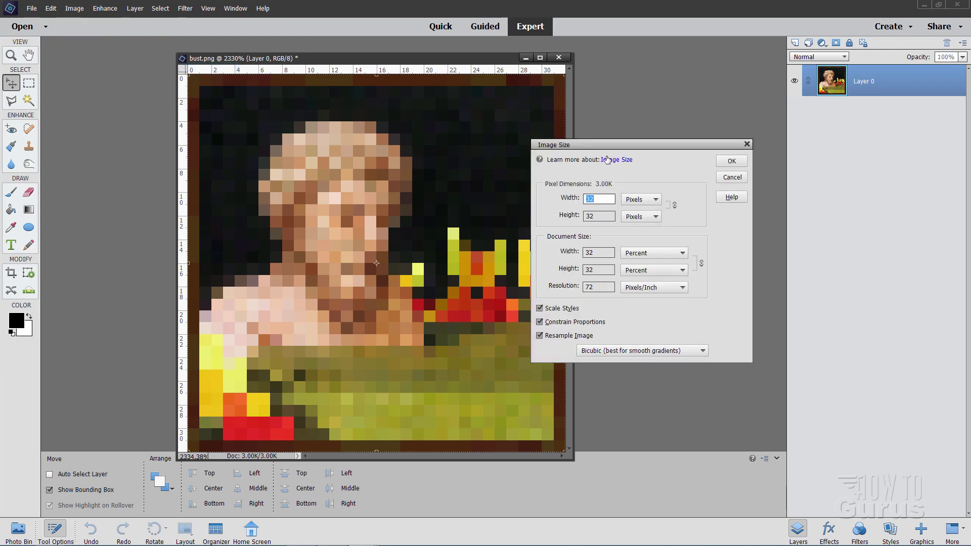
{"action": "left_click_drag", "start_coordinate": [598, 151], "coordinate": [576, 159]}
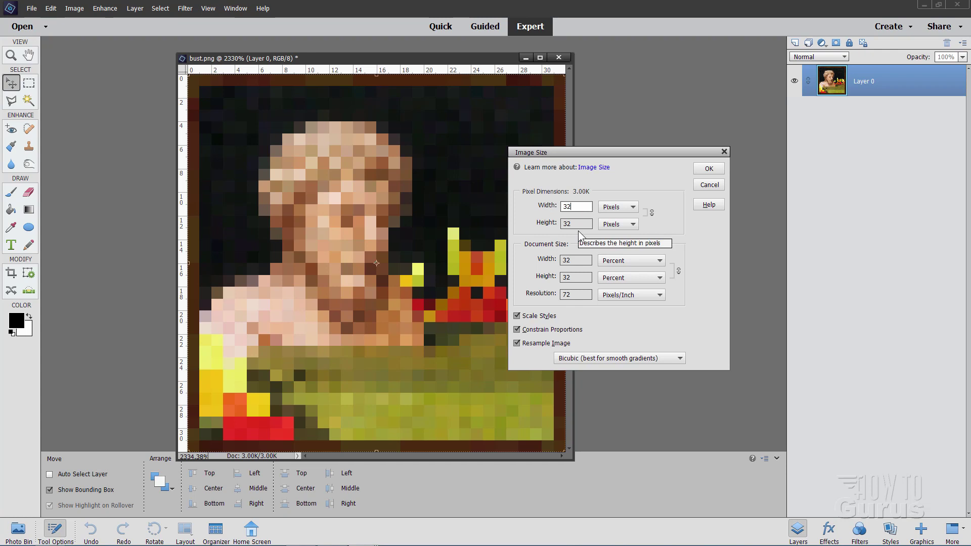
{"action": "double_click", "coordinate": [573, 207]}
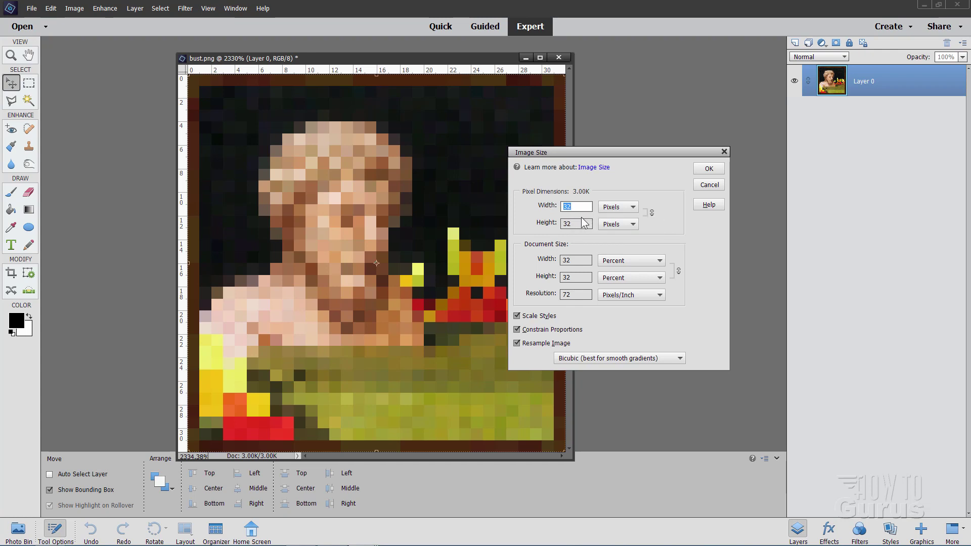
{"action": "type", "text": "64"}
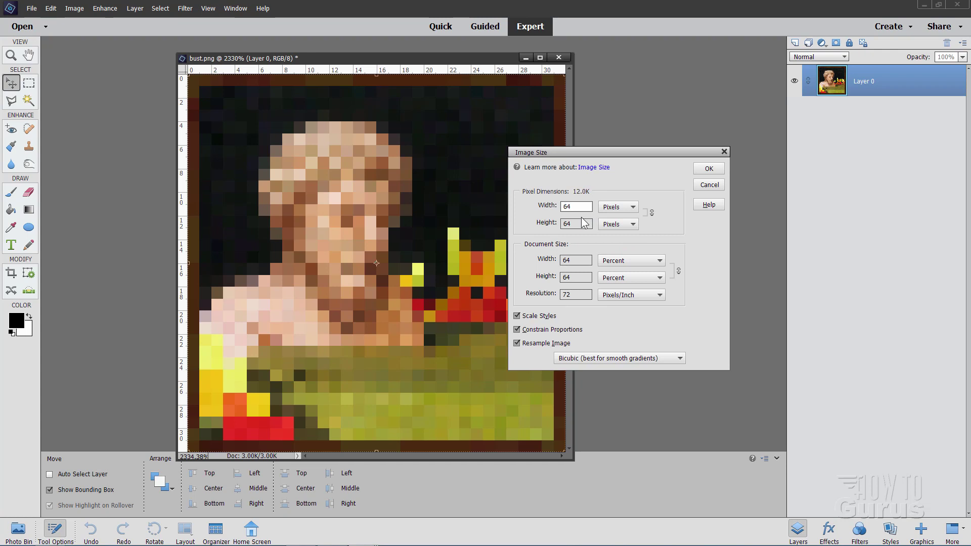
{"action": "left_click", "coordinate": [708, 169]}
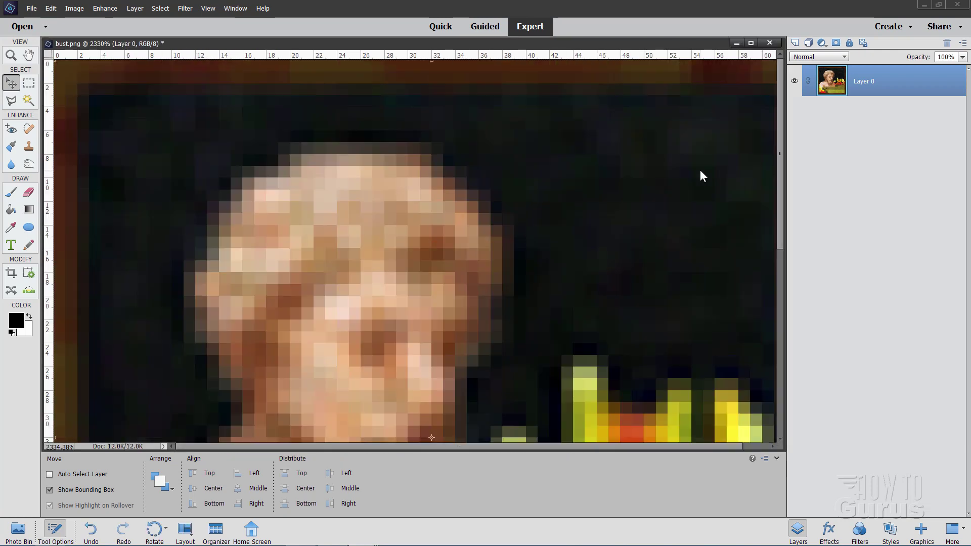
- Dock the bust image as a tab and zoom to fit it on screen
{"action": "left_click_drag", "start_coordinate": [357, 49], "coordinate": [374, 40]}
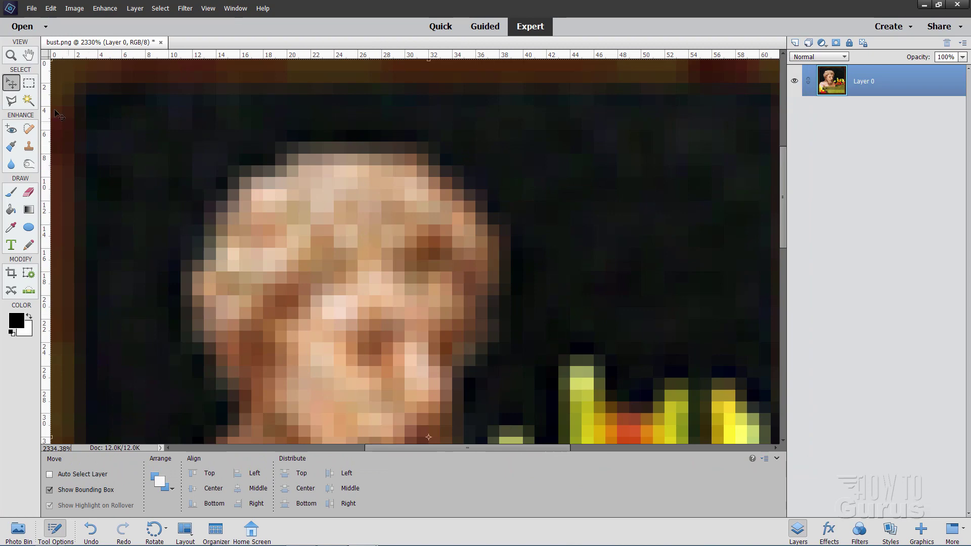
{"action": "left_click", "coordinate": [10, 55]}
{"action": "left_click", "coordinate": [271, 474]}
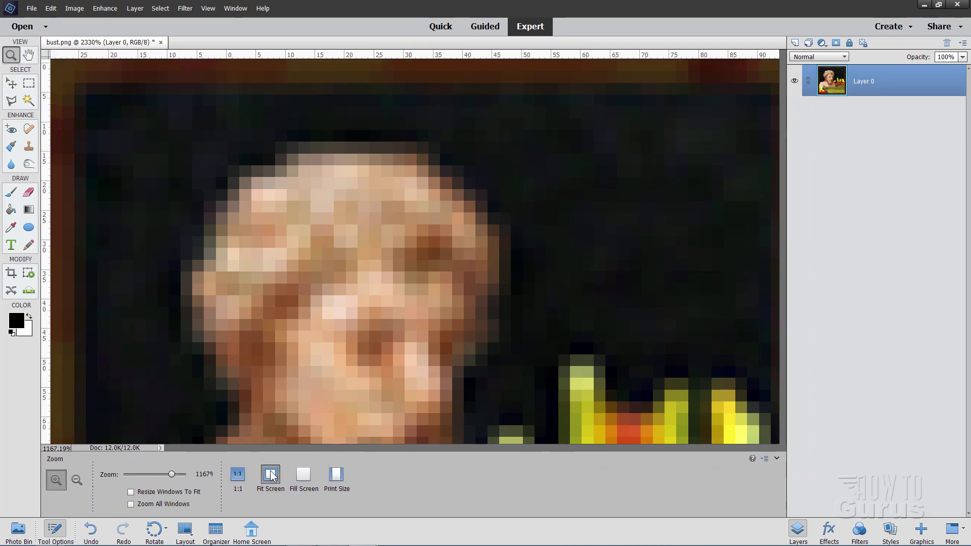
{"action": "left_click", "coordinate": [11, 84]}
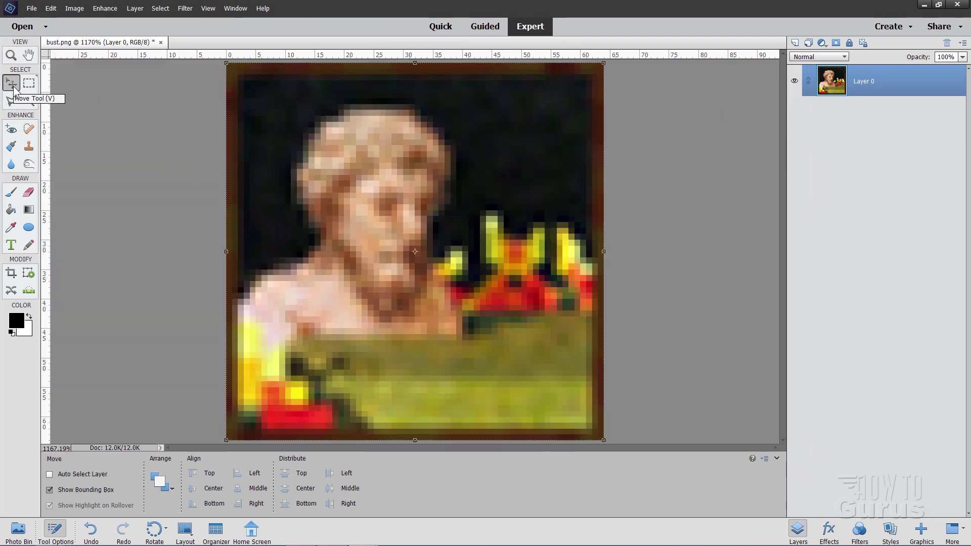
{"action": "left_click", "coordinate": [31, 8]}
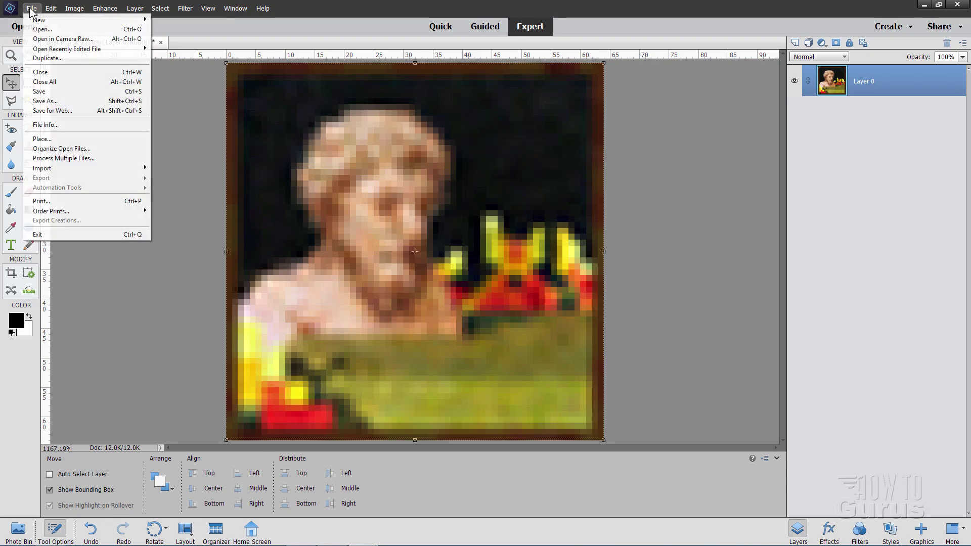
{"action": "left_click", "coordinate": [41, 29]}
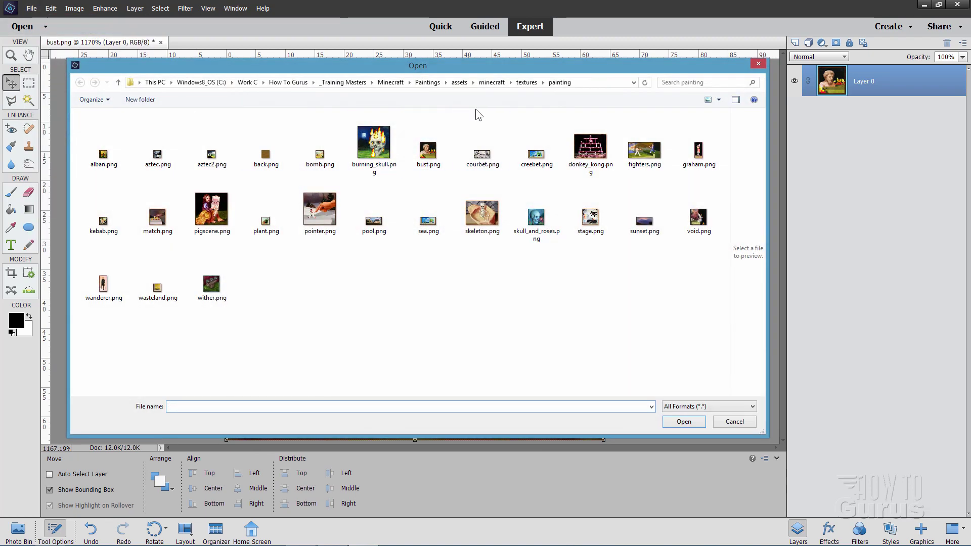
{"action": "left_click", "coordinate": [424, 82]}
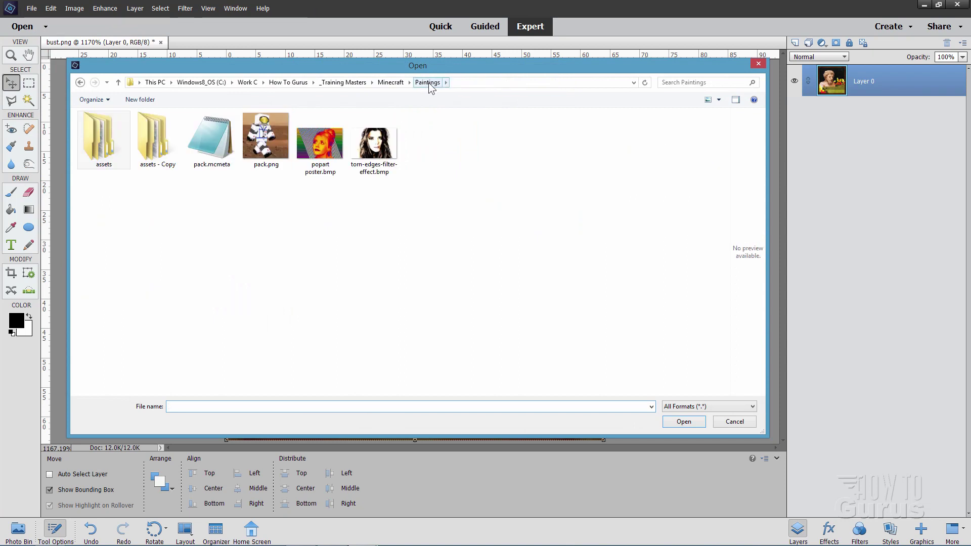
{"action": "left_click", "coordinate": [320, 144]}
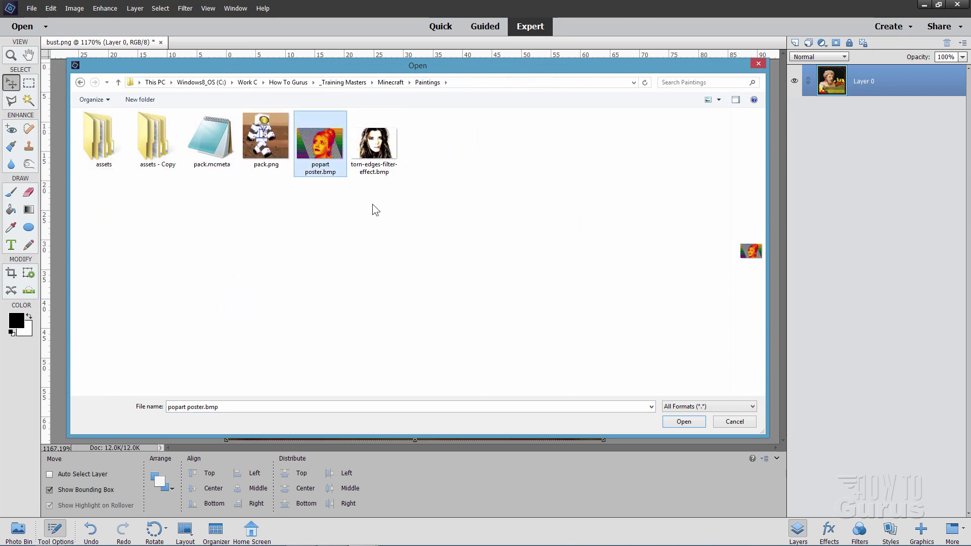
{"action": "left_click", "coordinate": [375, 144], "text": "ctrl"}
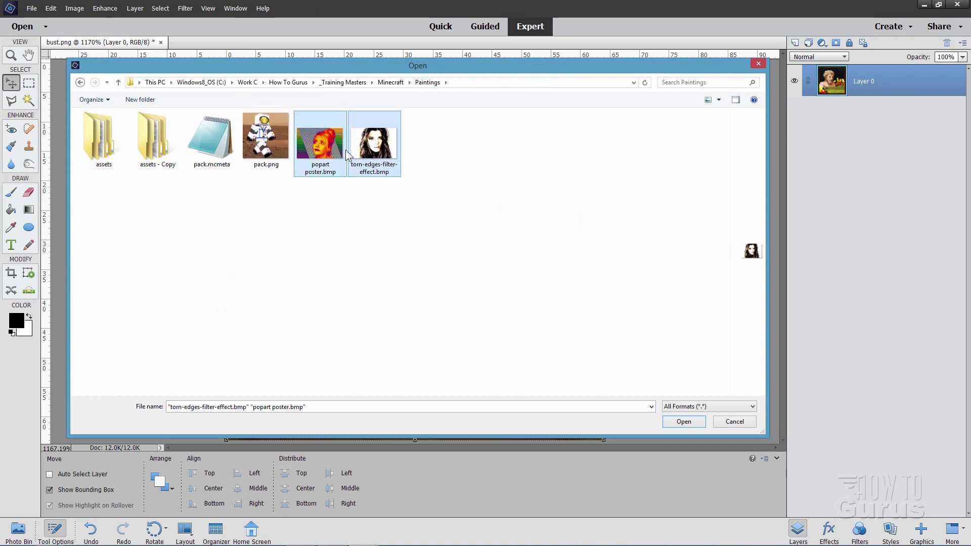
{"action": "left_click", "coordinate": [685, 421]}
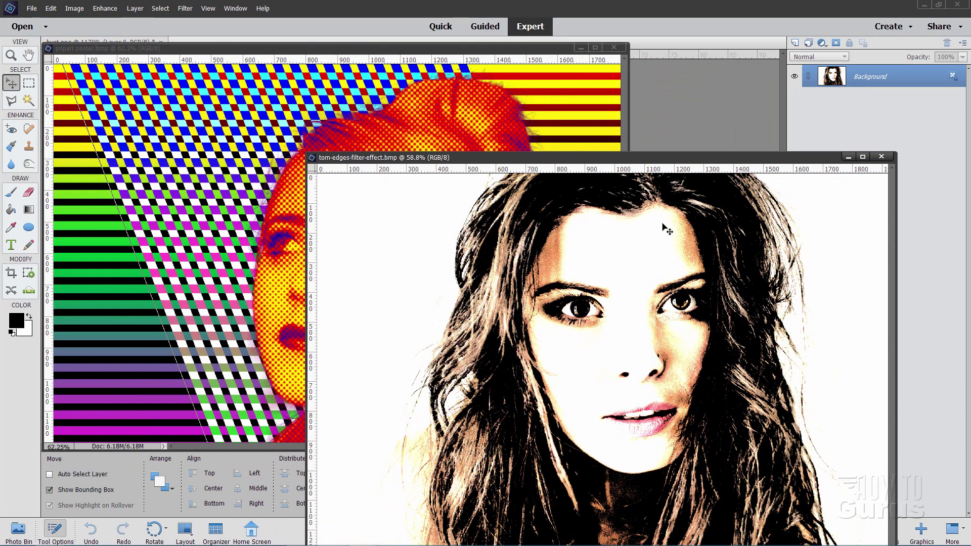
{"action": "left_click", "coordinate": [578, 47]}
{"action": "left_click", "coordinate": [578, 47]}
{"action": "left_click_drag", "start_coordinate": [584, 158], "coordinate": [646, 110]}
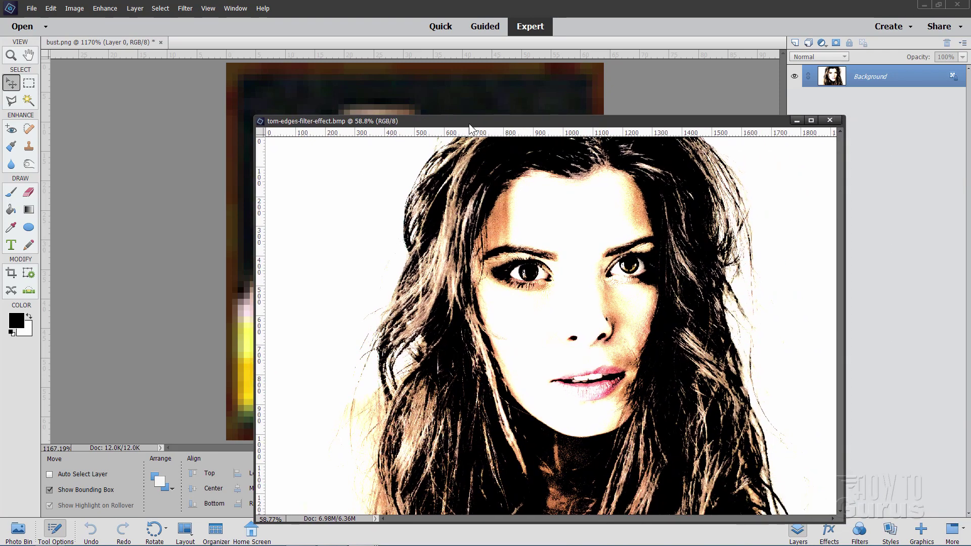
{"action": "left_click", "coordinate": [829, 120]}
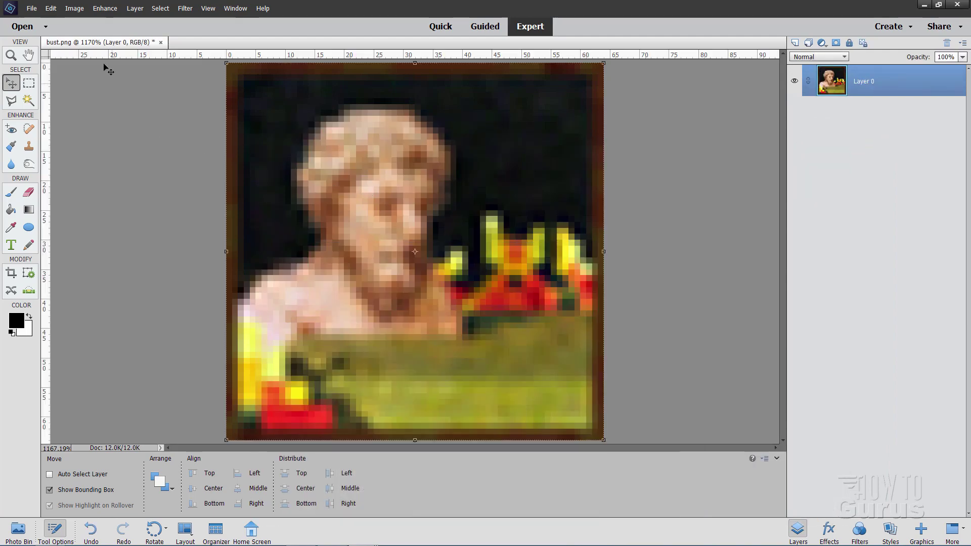
- Place torn-edges-filter-effect.bmp as a new layer, stretched to cover the whole canvas
{"action": "left_click", "coordinate": [31, 8]}
{"action": "left_click", "coordinate": [53, 138]}
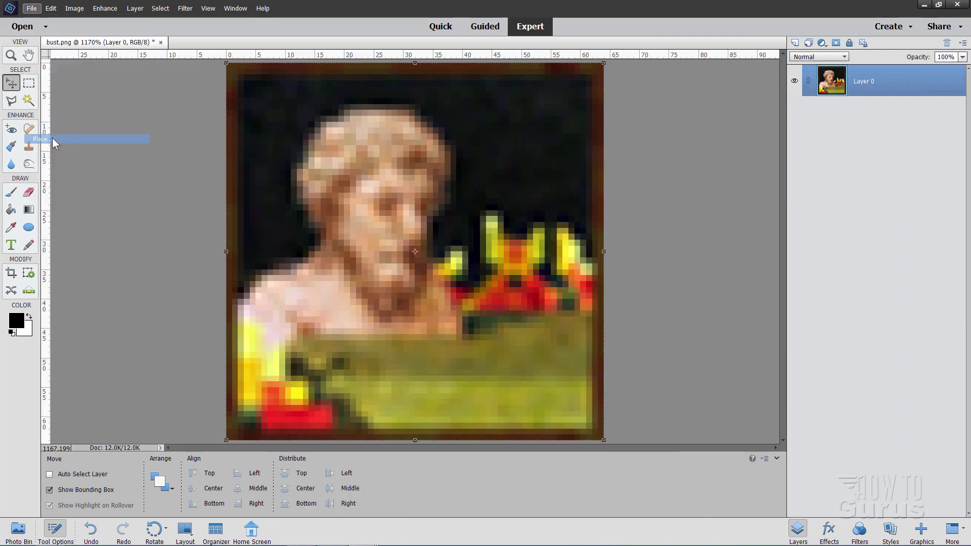
{"action": "left_click", "coordinate": [374, 144]}
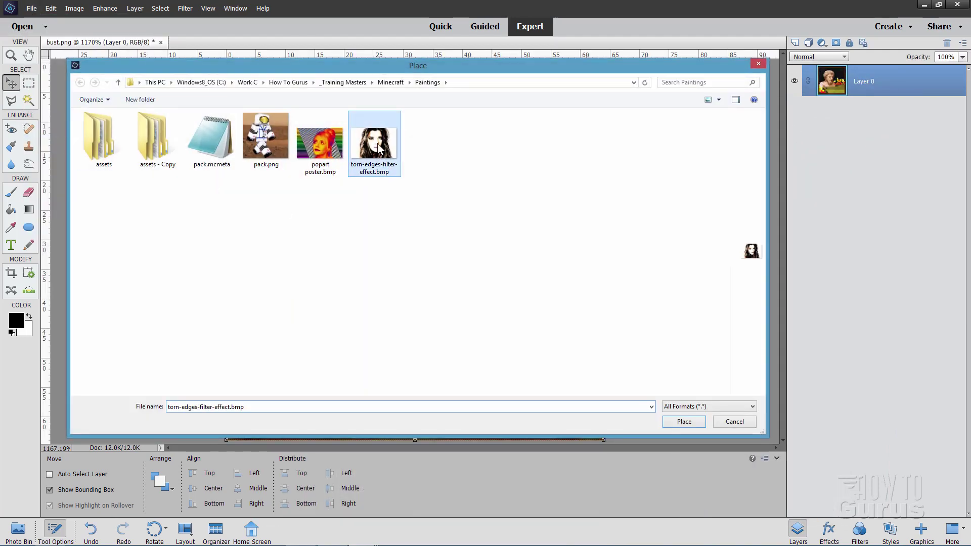
{"action": "left_click", "coordinate": [684, 421]}
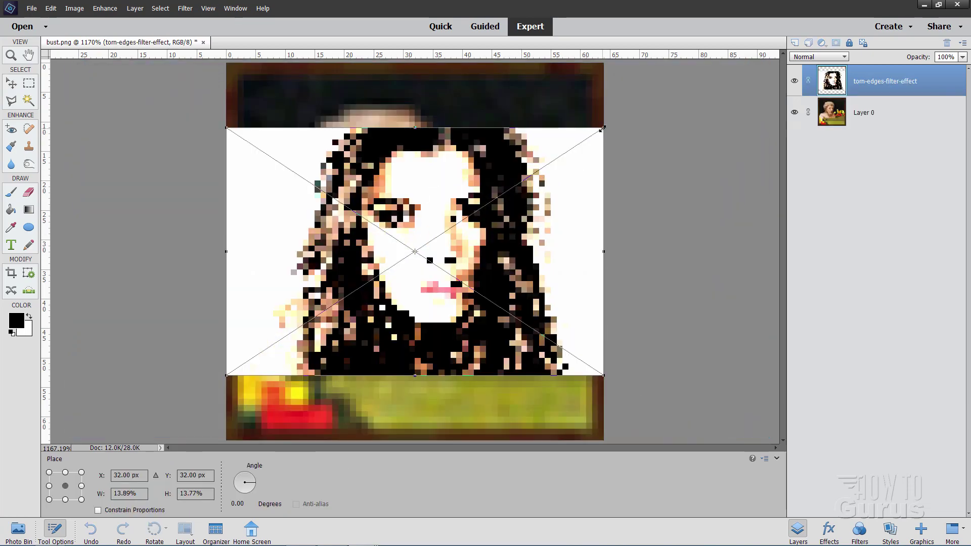
{"action": "left_click_drag", "start_coordinate": [604, 127], "coordinate": [663, 62]}
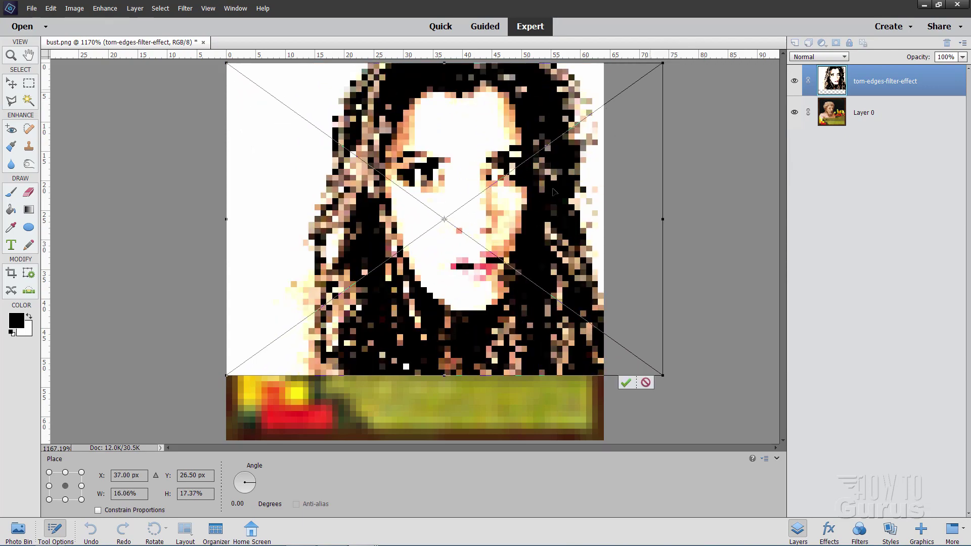
{"action": "left_click_drag", "start_coordinate": [227, 376], "coordinate": [141, 444]}
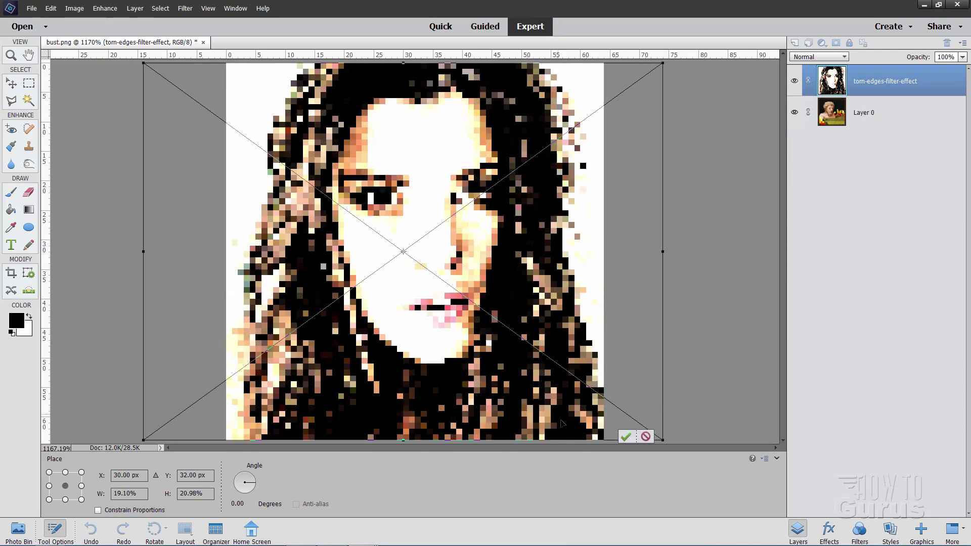
{"action": "left_click", "coordinate": [627, 436]}
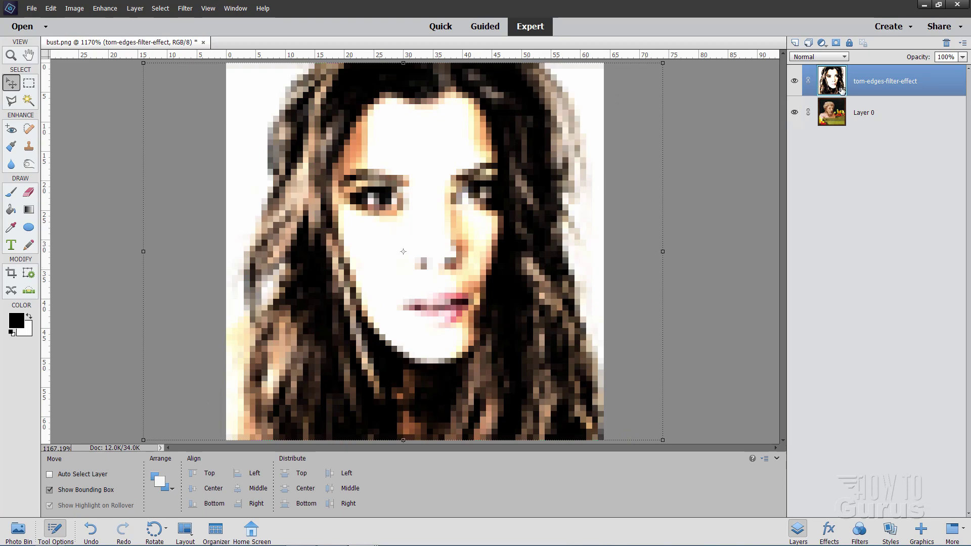
- Zoom the view in to 300% and return to the Move tool
{"action": "key", "text": "z"}
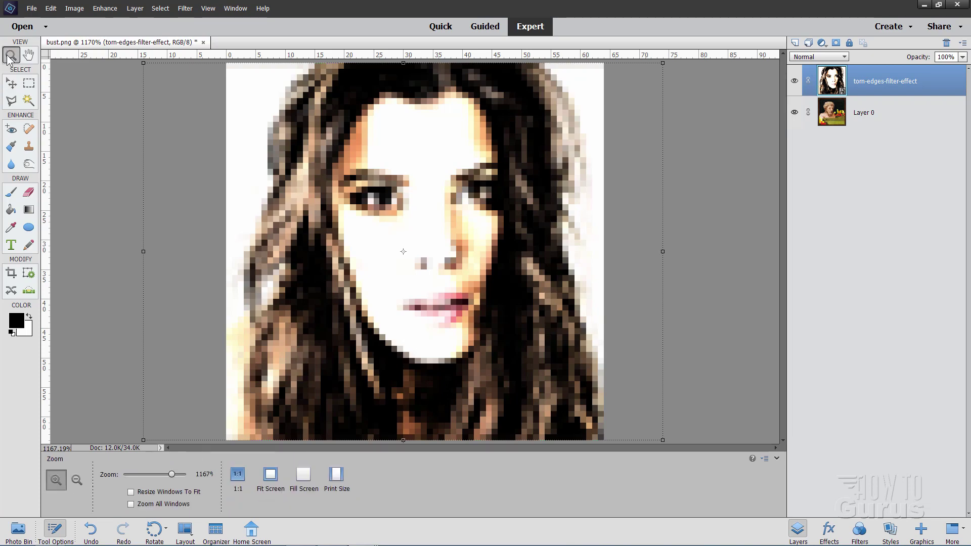
{"action": "left_click", "coordinate": [238, 475]}
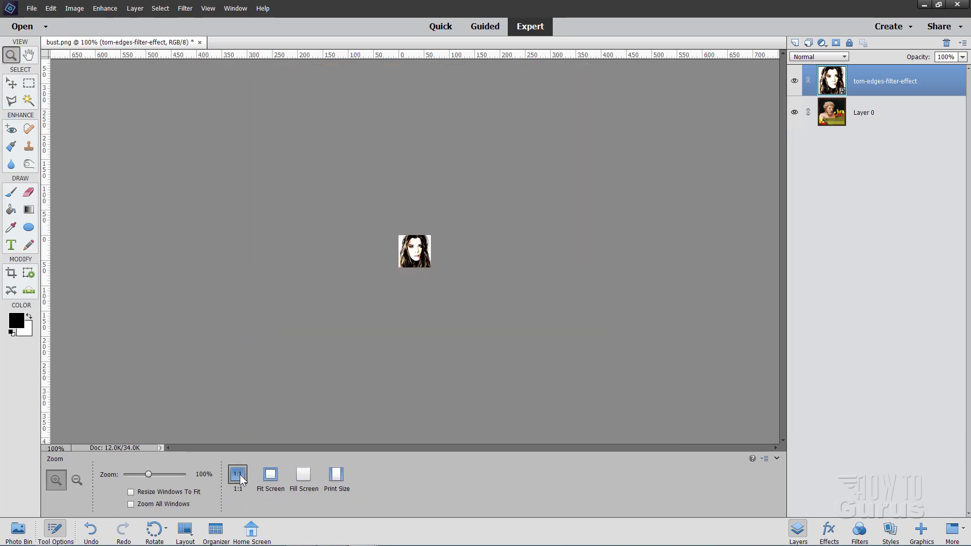
{"action": "left_click", "coordinate": [422, 263]}
{"action": "left_click", "coordinate": [422, 264]}
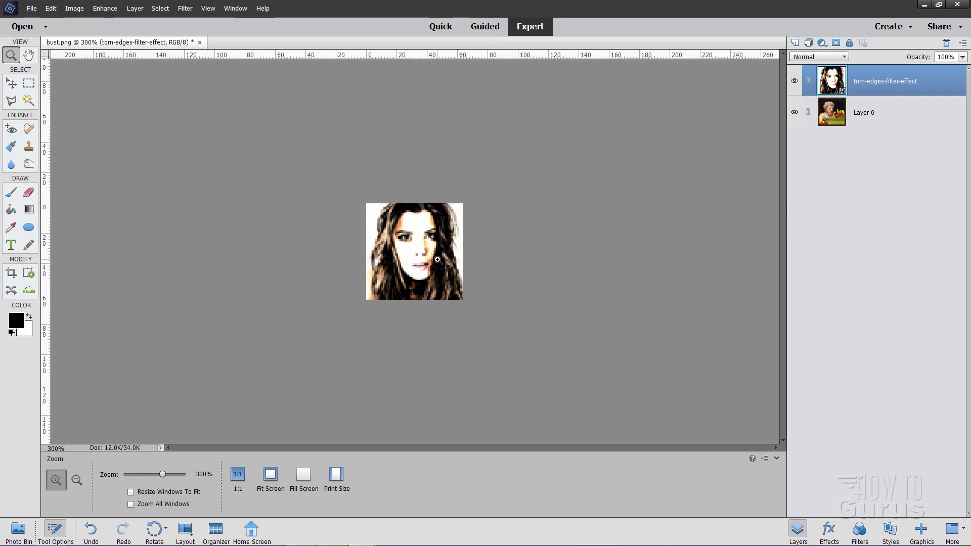
{"action": "left_click", "coordinate": [11, 83]}
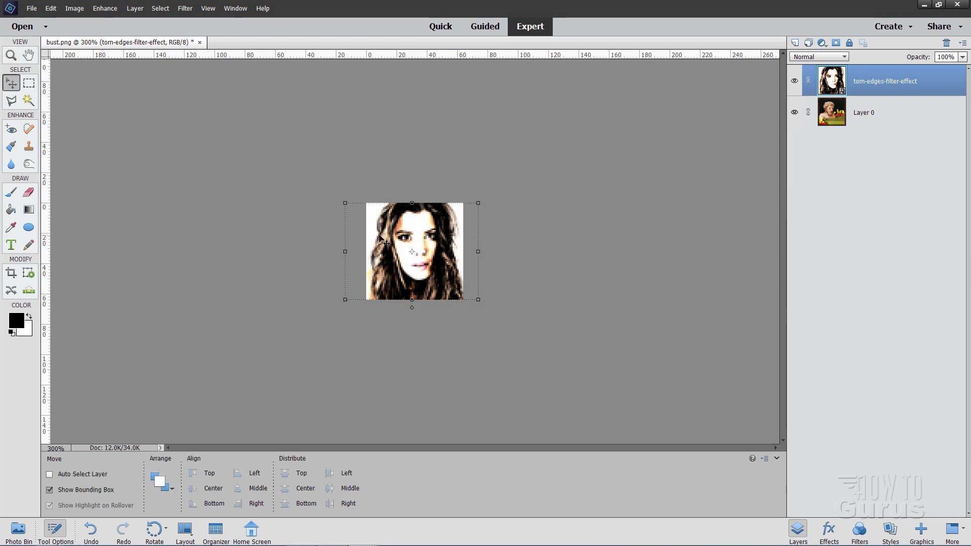
{"action": "left_click", "coordinate": [31, 8]}
- Save the layered document as bust.psd in assets/minecraft/textures/painting
{"action": "left_click", "coordinate": [53, 92]}
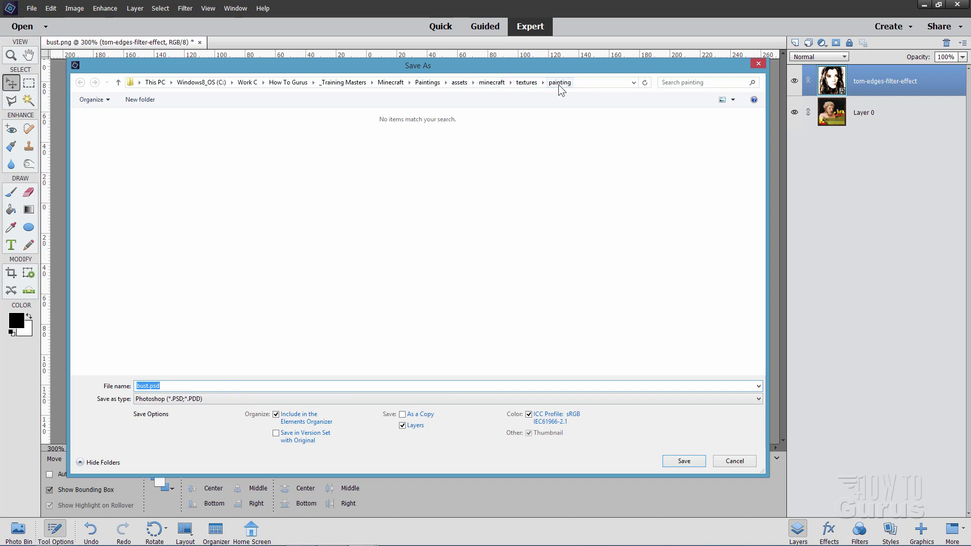
{"action": "left_click", "coordinate": [696, 459]}
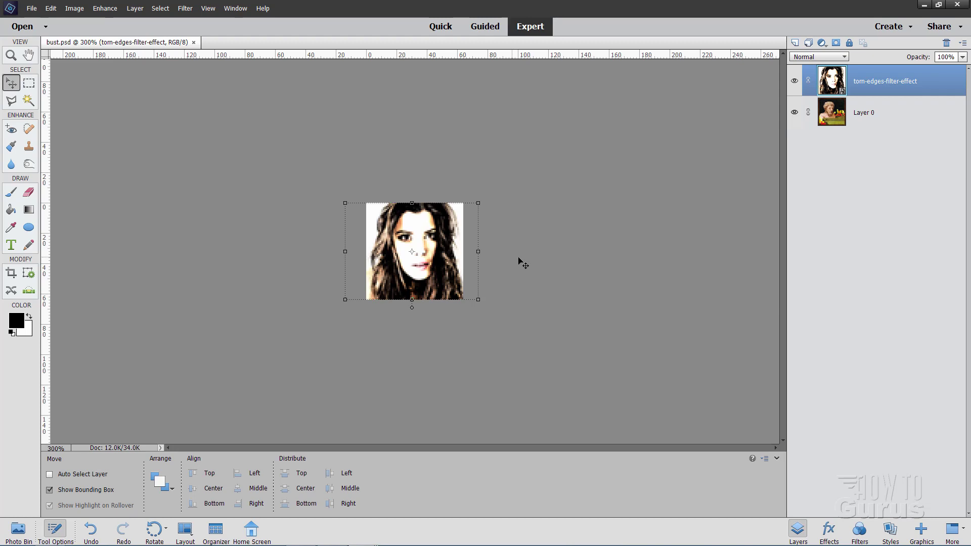
- Save as PNG over bust.png, confirming the replacement and accepting the PNG options
{"action": "left_click", "coordinate": [31, 8]}
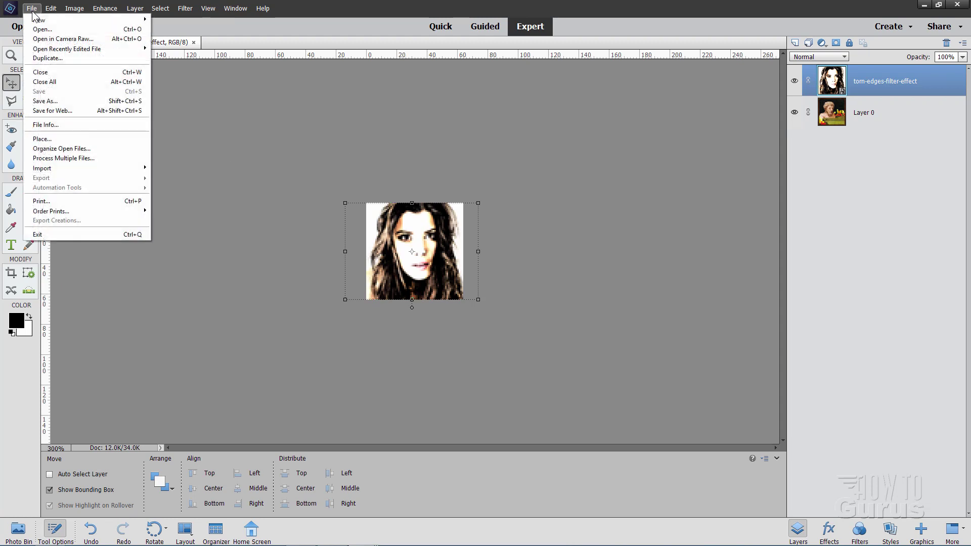
{"action": "left_click", "coordinate": [56, 101]}
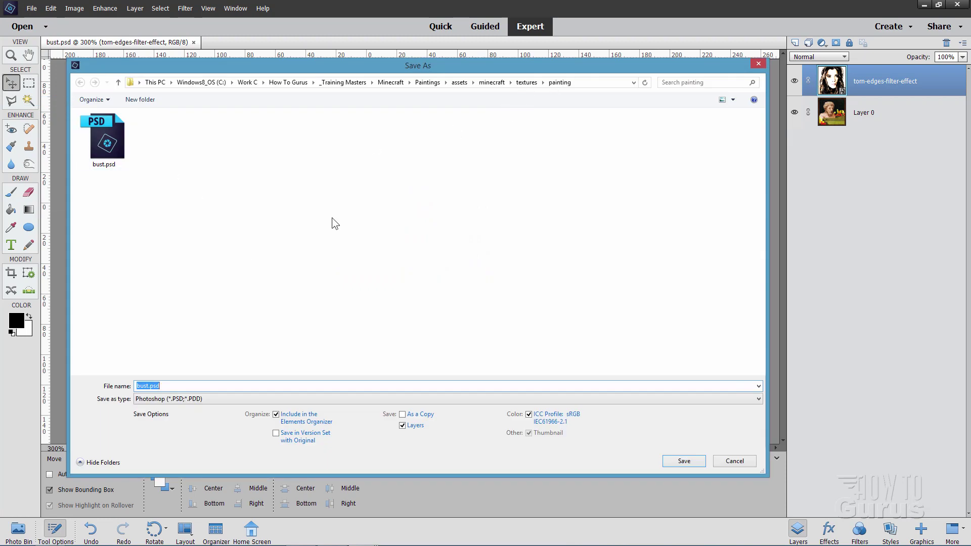
{"action": "left_click", "coordinate": [198, 399]}
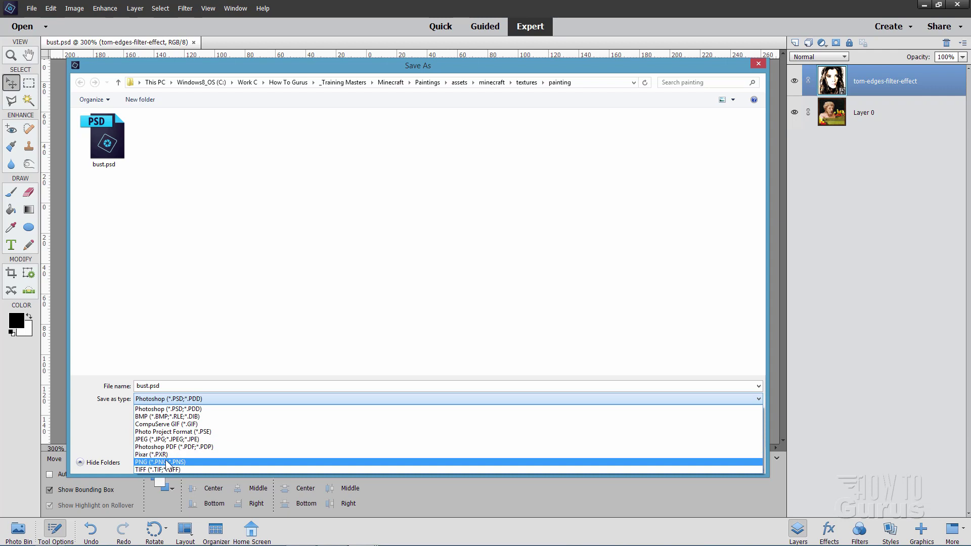
{"action": "left_click", "coordinate": [171, 462]}
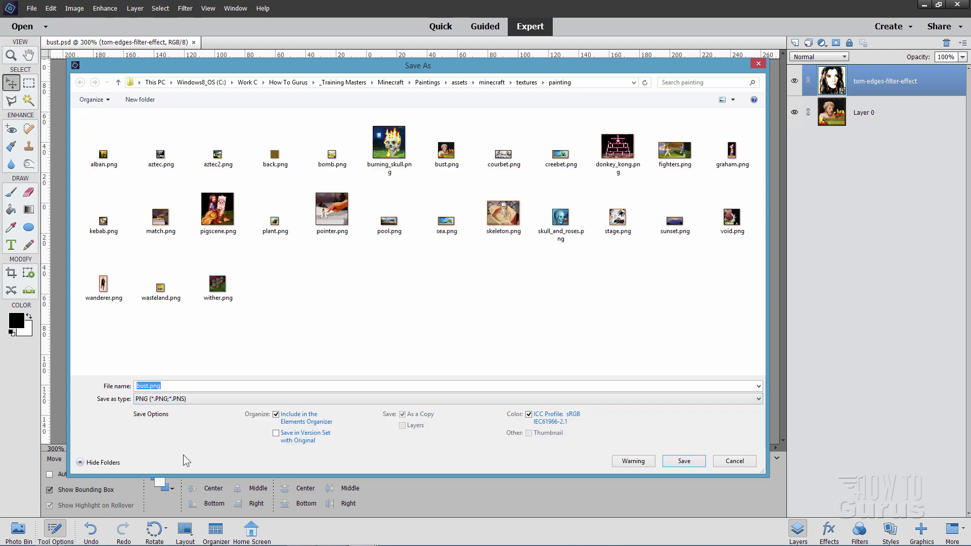
{"action": "left_click", "coordinate": [449, 165]}
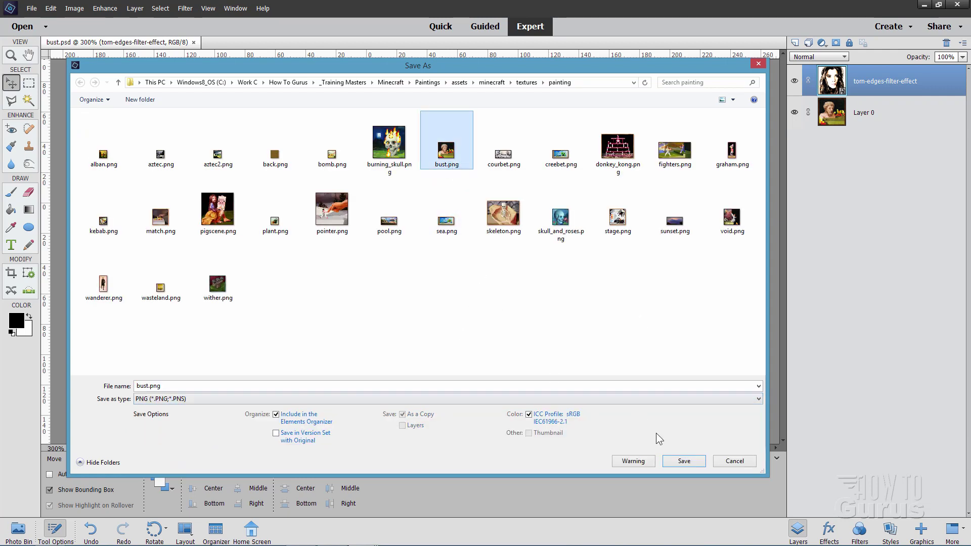
{"action": "left_click", "coordinate": [681, 461]}
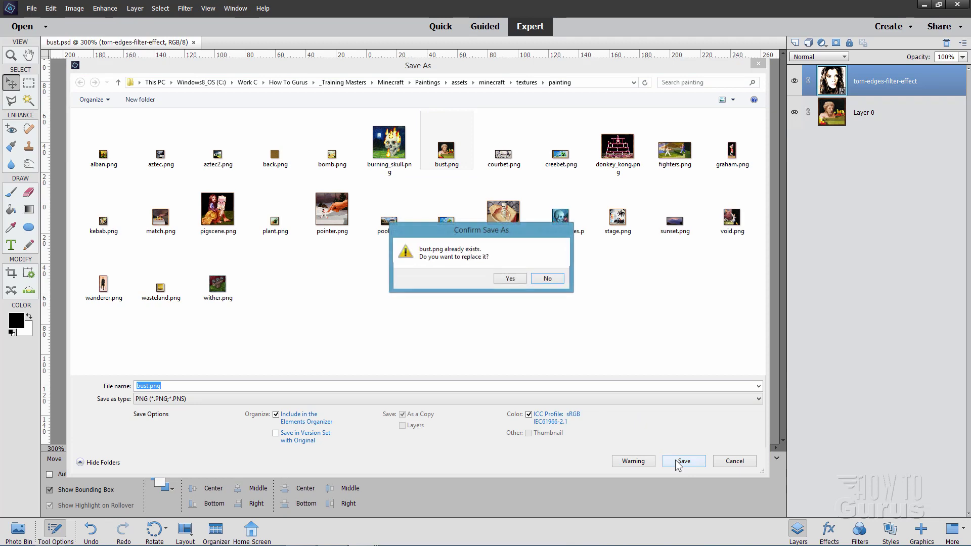
{"action": "left_click", "coordinate": [510, 280]}
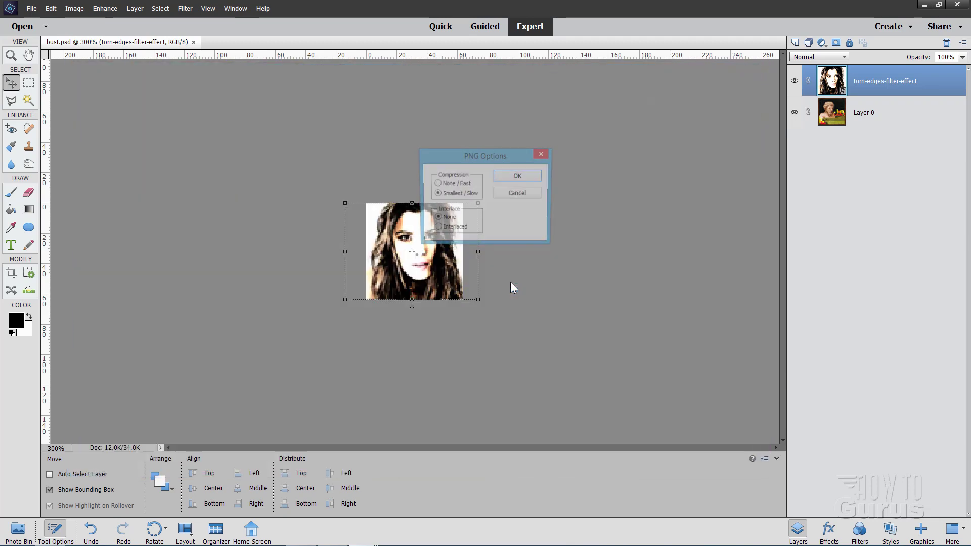
{"action": "left_click", "coordinate": [519, 177]}
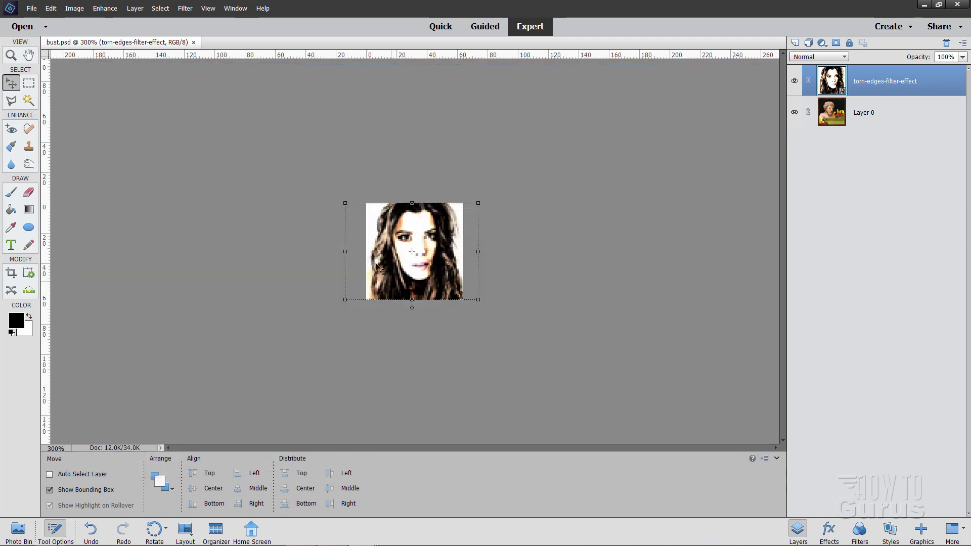